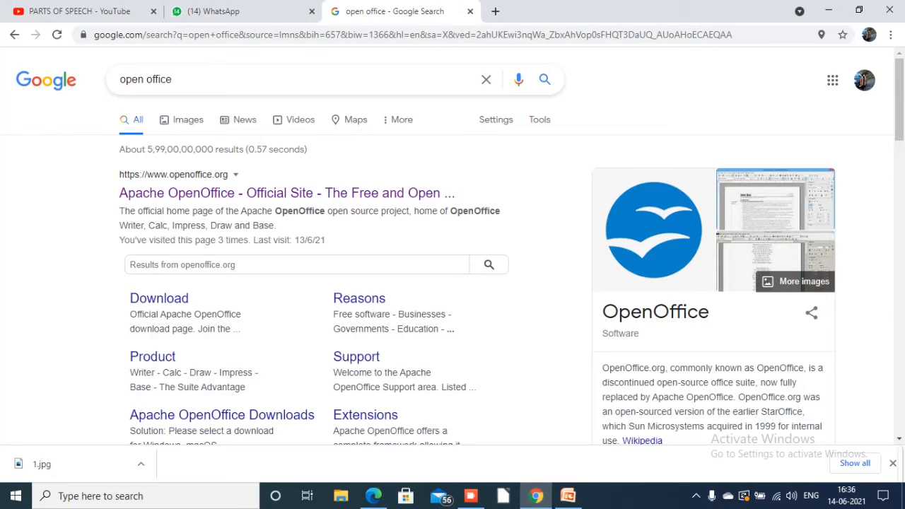
# Clear the existing Google query and search the web for "open office"
pyautogui.click(172, 79)
pyautogui.press('BackSpace')
pyautogui.press('BackSpace')
pyautogui.press('BackSpace')
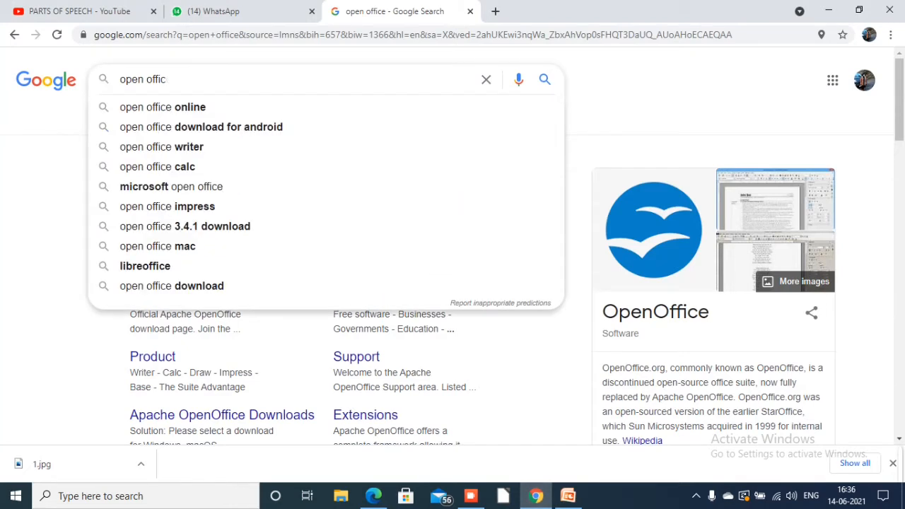
pyautogui.press('BackSpace')
pyautogui.press('BackSpace')
pyautogui.press('BackSpace')
pyautogui.press('BackSpace')
pyautogui.press('BackSpace')
pyautogui.press('BackSpace')
pyautogui.press('BackSpace')
pyautogui.press('BackSpace')
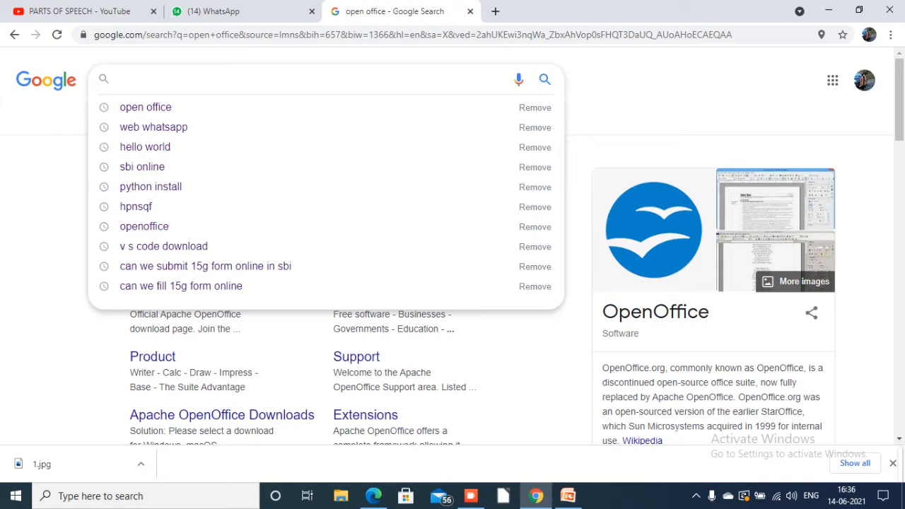
pyautogui.write('open ')
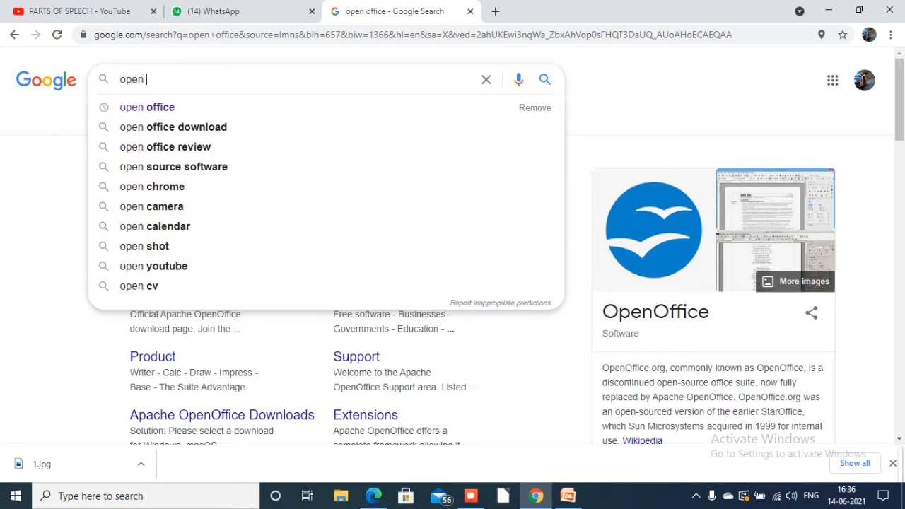
pyautogui.write('off')
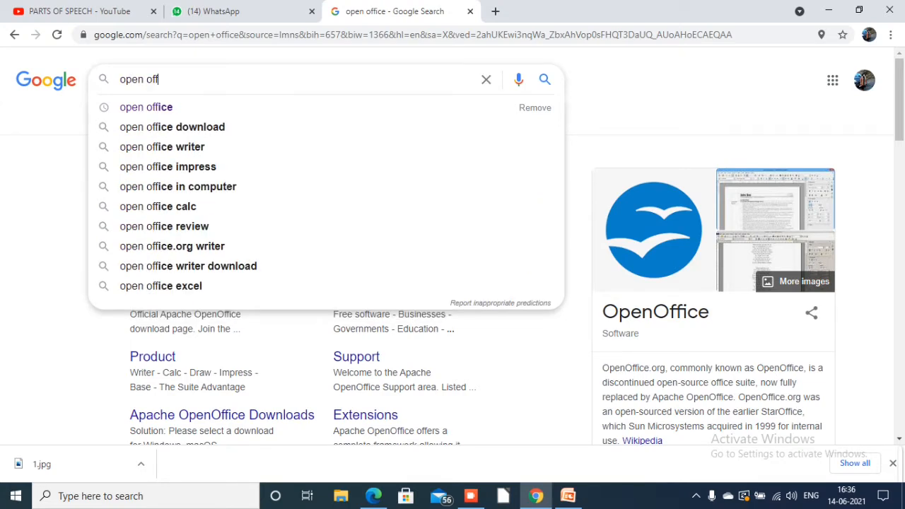
pyautogui.write('ice')
pyautogui.press('Return')
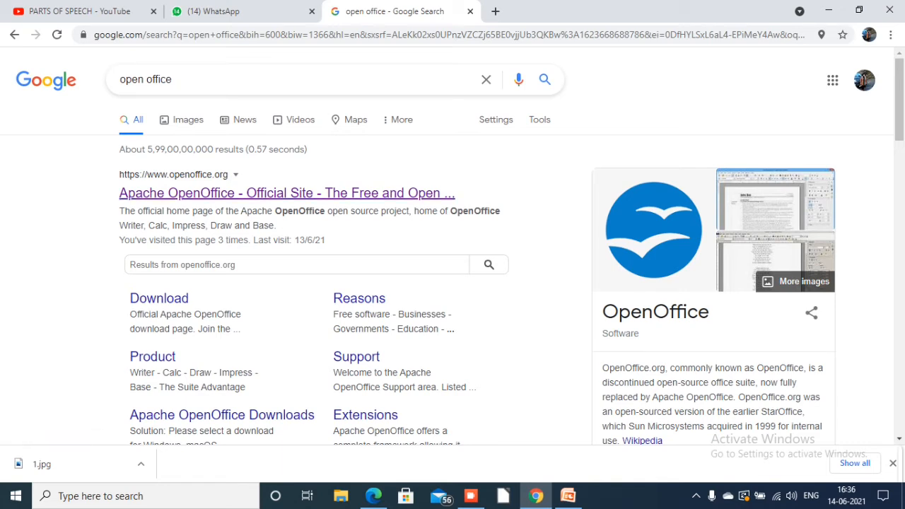
# Open the official Apache OpenOffice site's download page and review the operating system and language choices offered
pyautogui.click(287, 193)
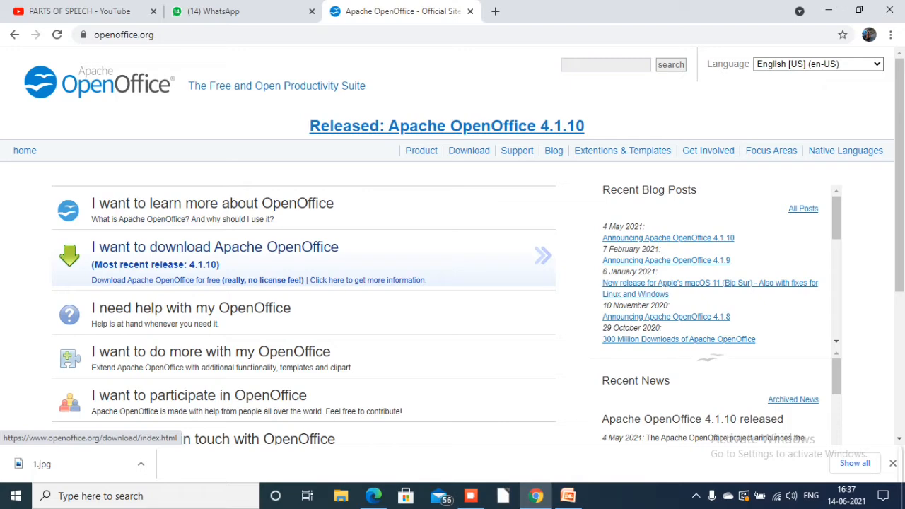
pyautogui.click(259, 263)
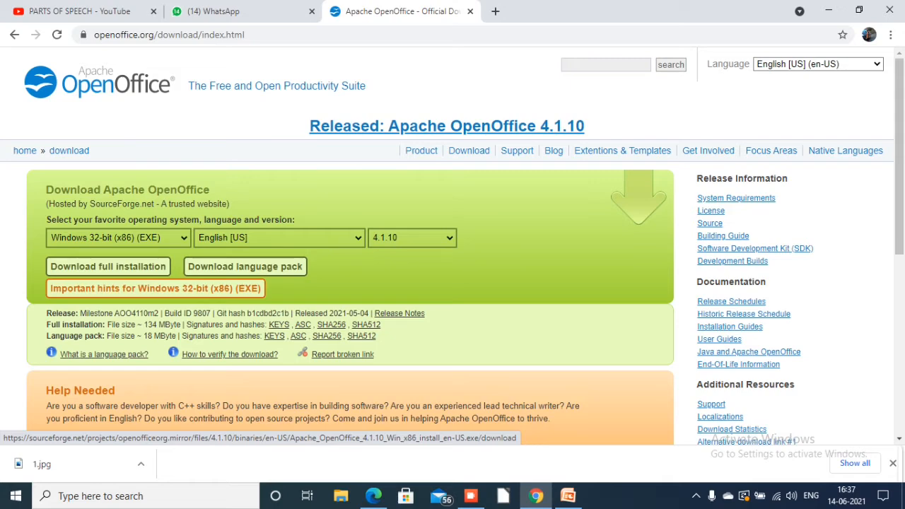
pyautogui.click(119, 239)
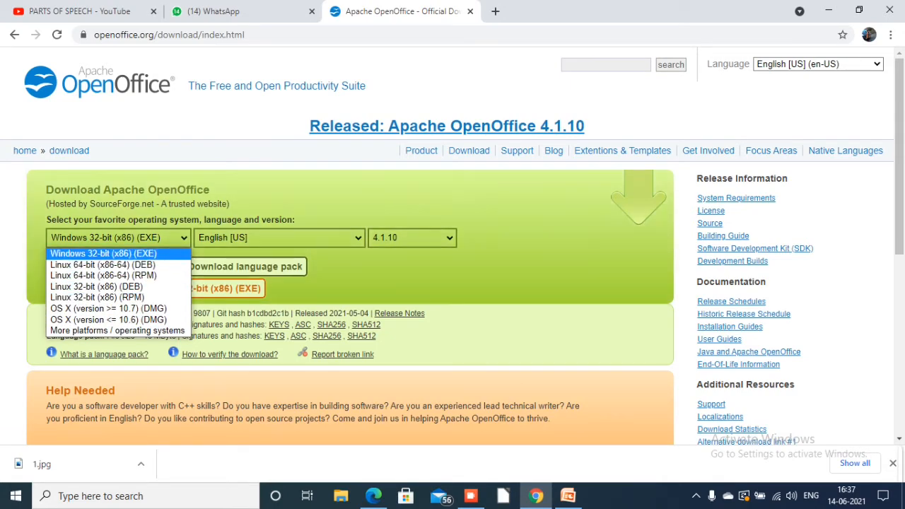
pyautogui.click(280, 237)
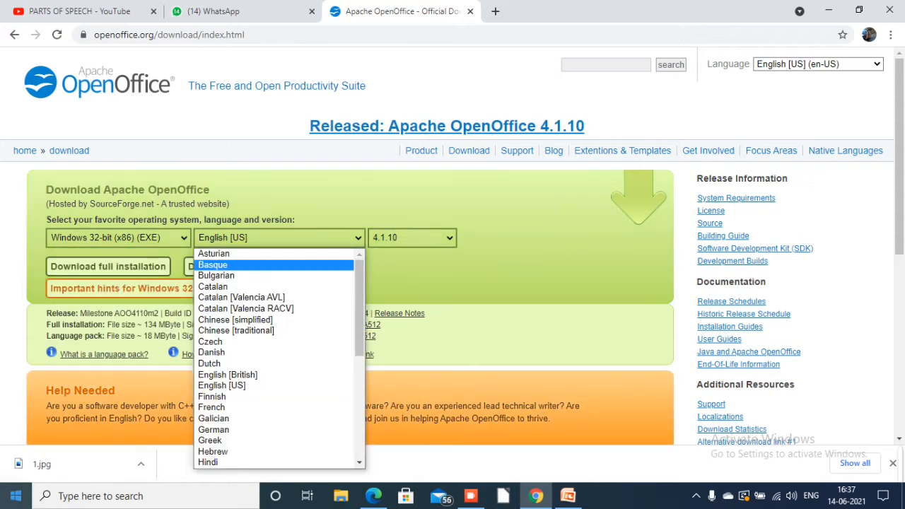
pyautogui.click(279, 238)
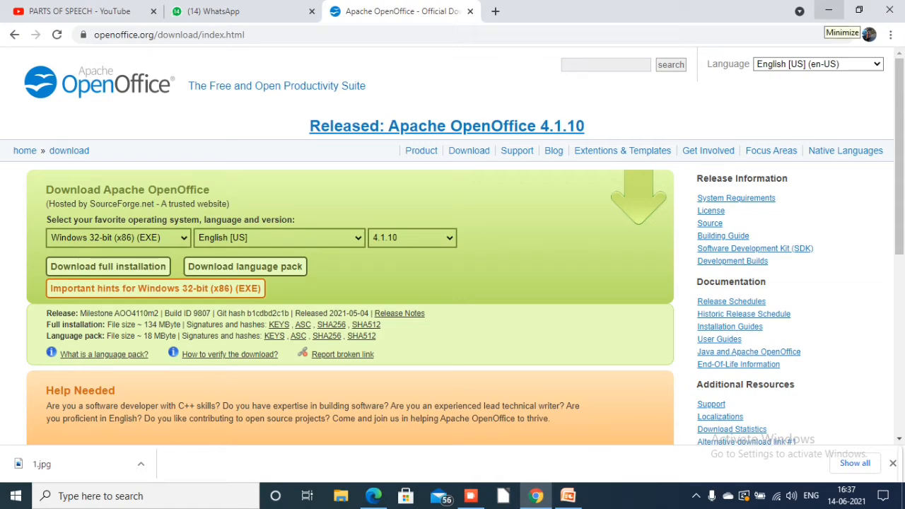
# Go to the desktop, check the computer's system type in the properties of This PC, and close the Settings window
pyautogui.click(828, 9)
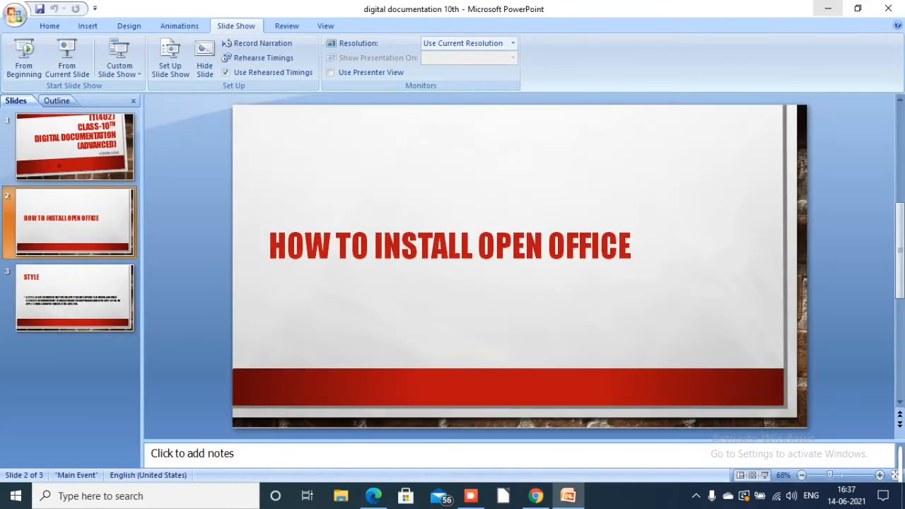
pyautogui.click(829, 9)
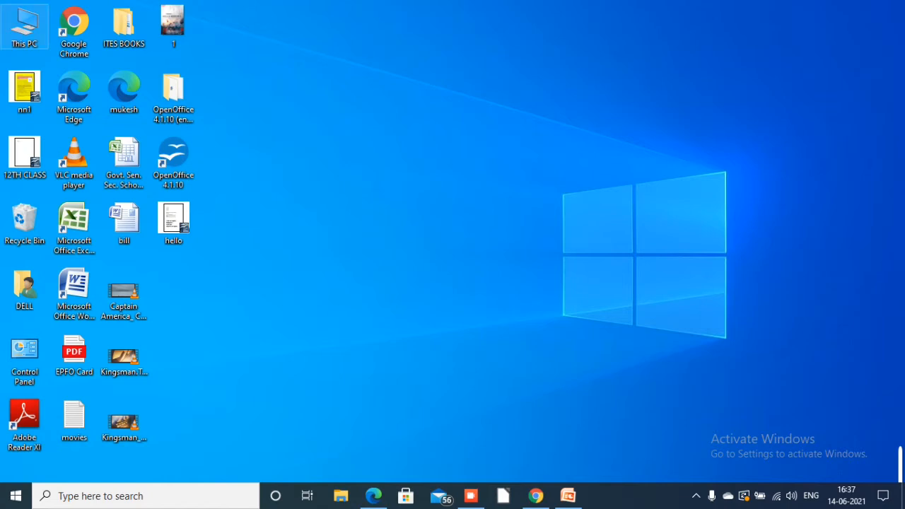
pyautogui.rightClick(23, 25)
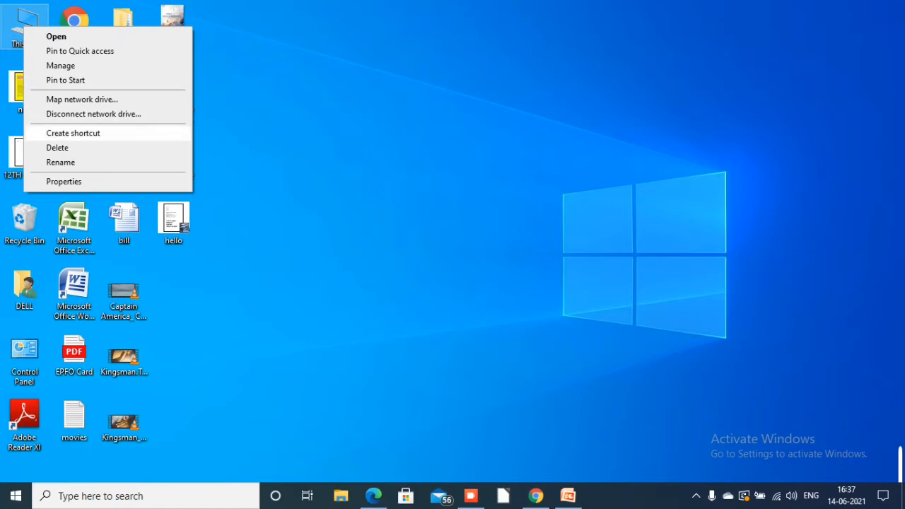
pyautogui.click(63, 182)
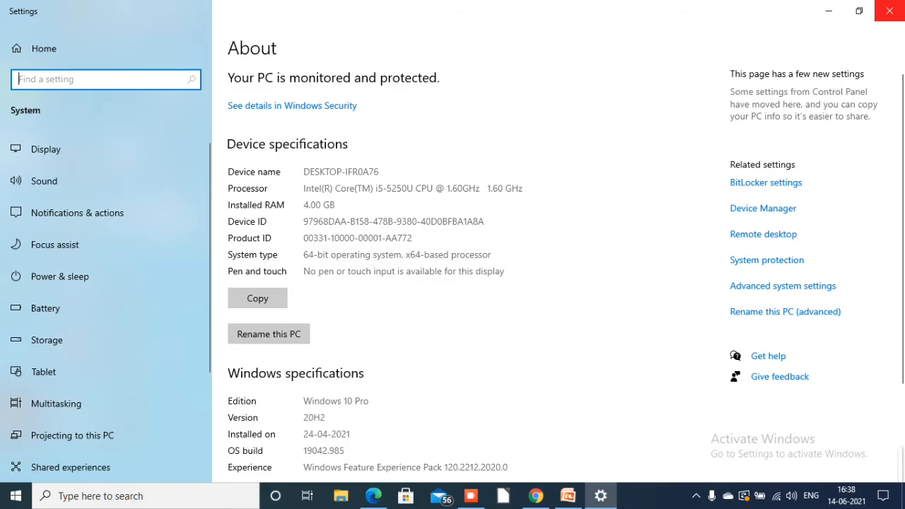
pyautogui.click(889, 11)
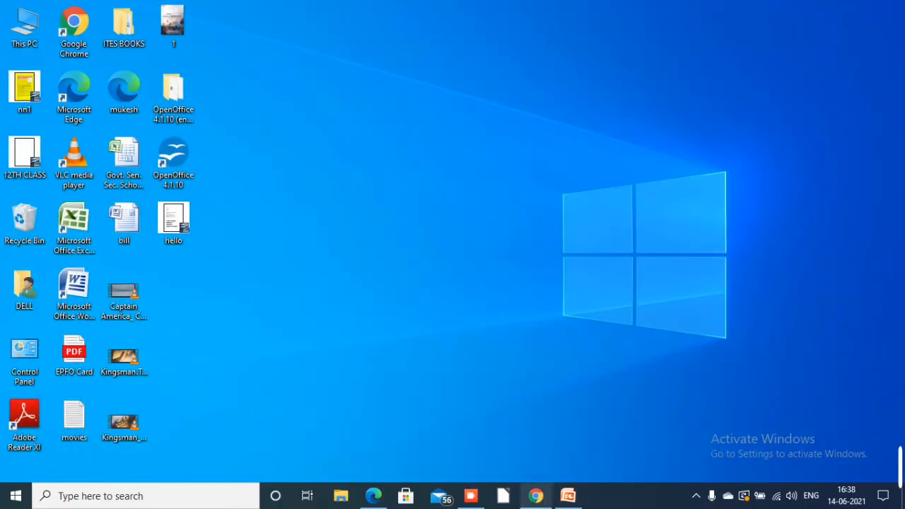
# Return to the OpenOffice download page in Chrome and review the available release versions
pyautogui.click(535, 495)
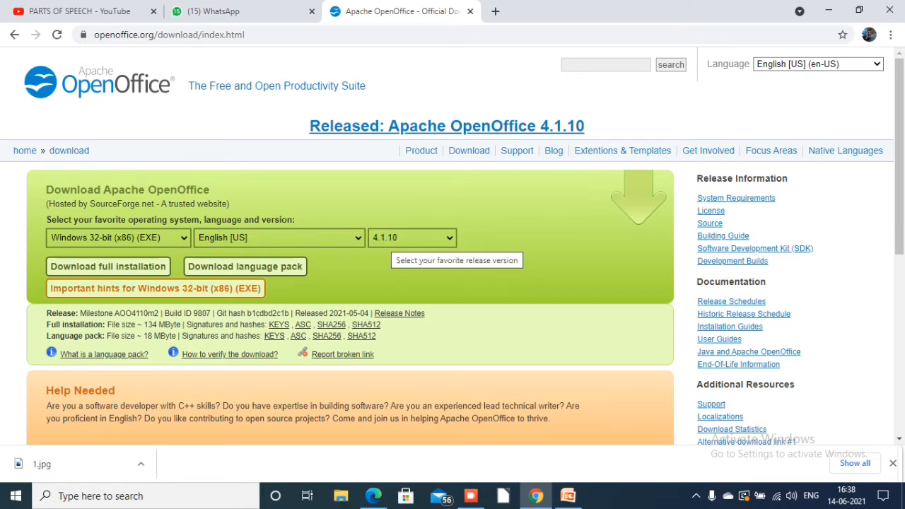
pyautogui.click(396, 238)
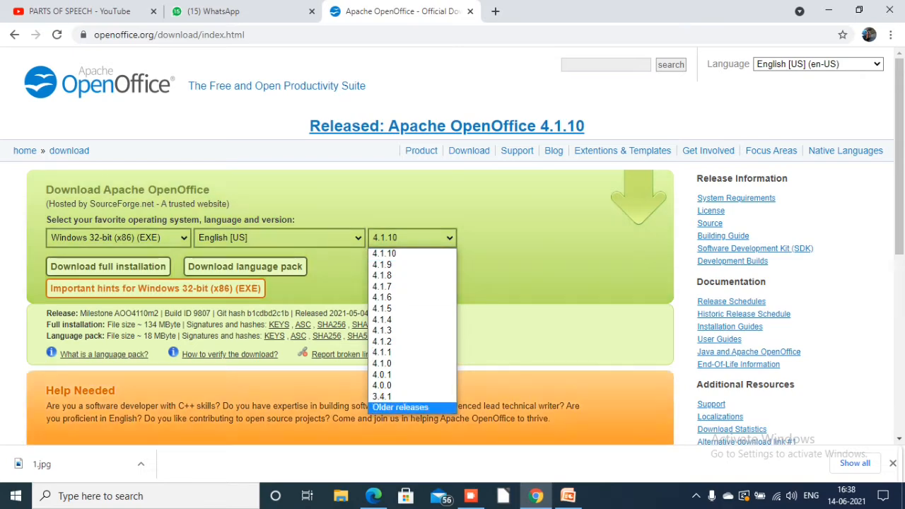
pyautogui.press('Escape')
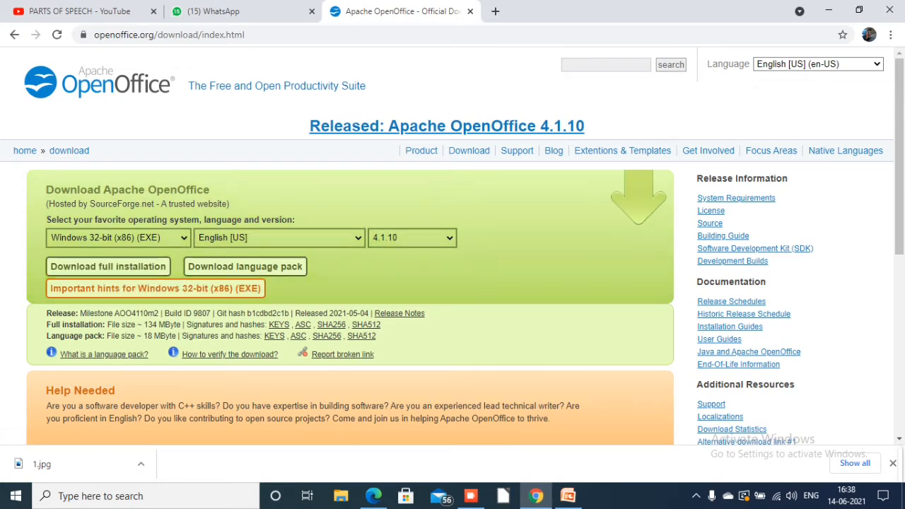
pyautogui.click(828, 9)
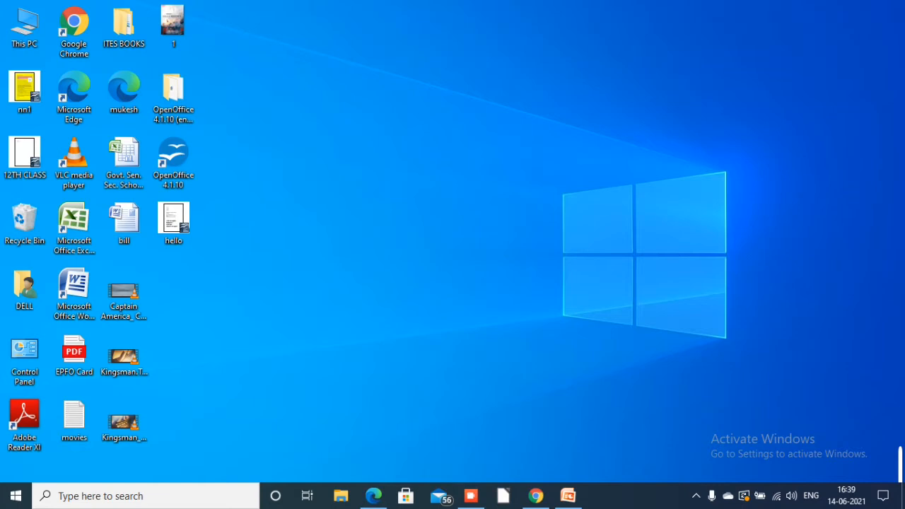
pyautogui.moveTo(536, 496)
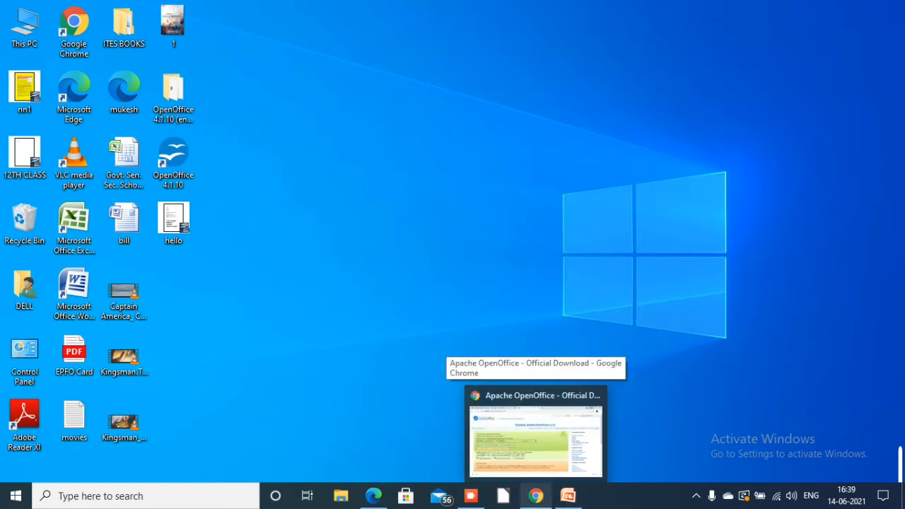
pyautogui.click(471, 495)
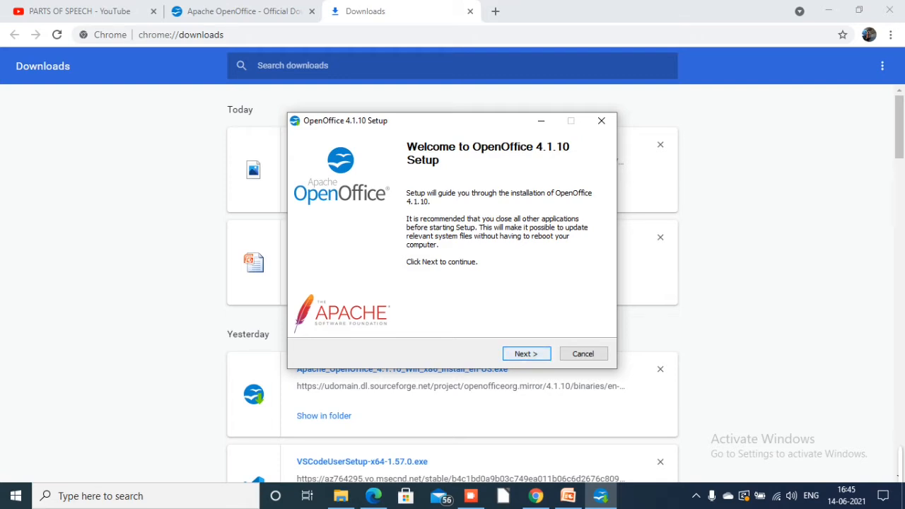
# Unpack the OpenOffice 4.1.10 files to the default desktop folder and install it for all users with Typical setup and a desktop start link
pyautogui.press('Return')
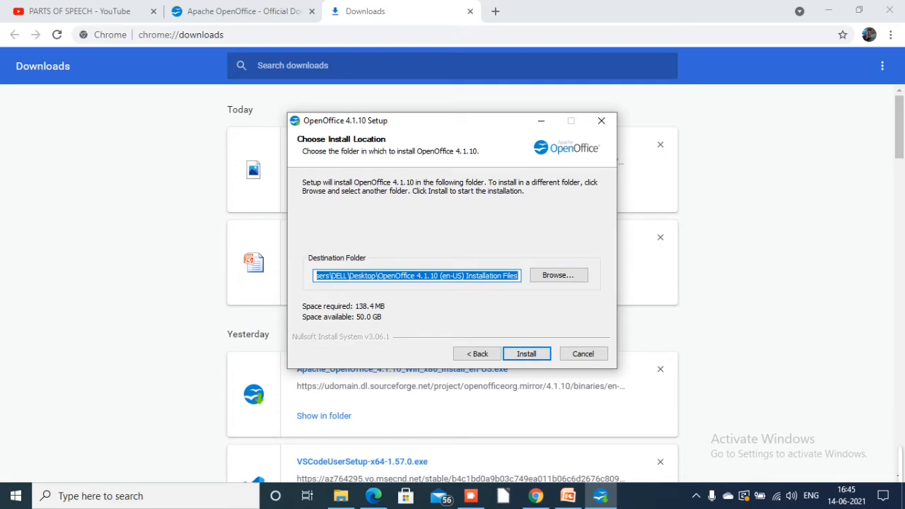
pyautogui.press('Return')
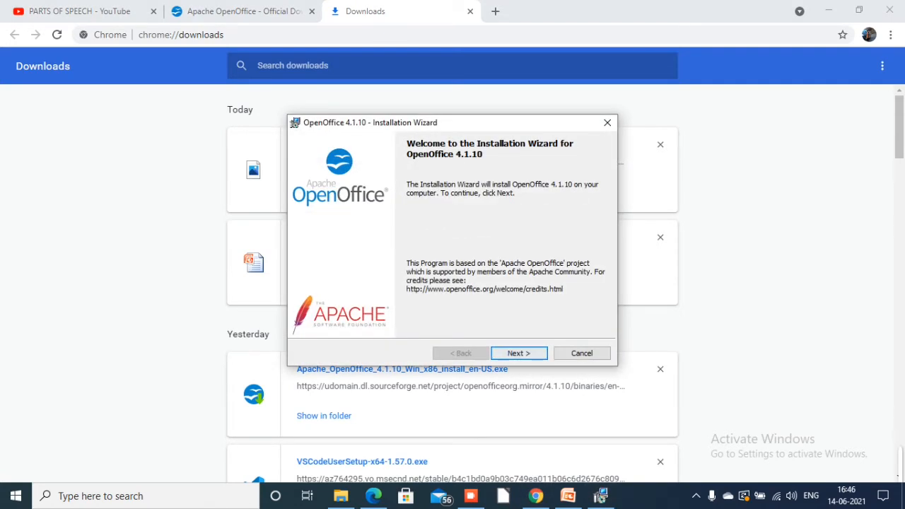
pyautogui.press('Return')
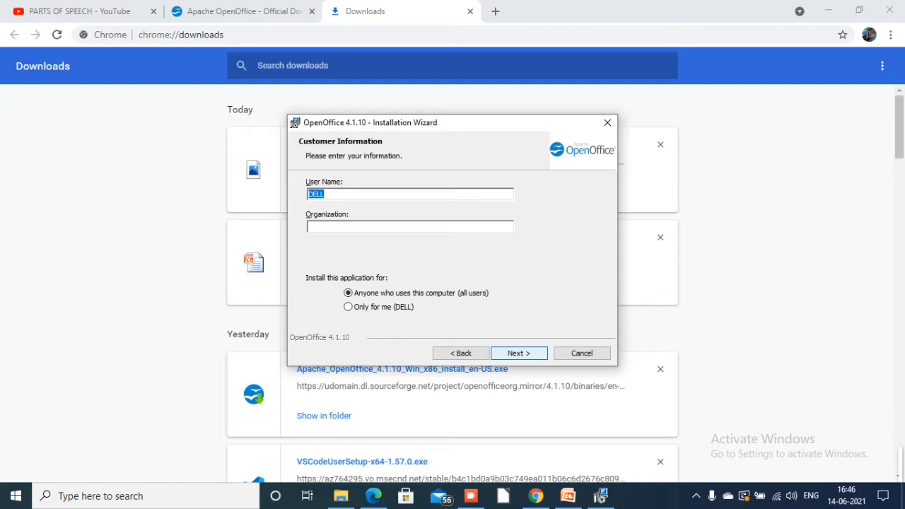
pyautogui.press('Return')
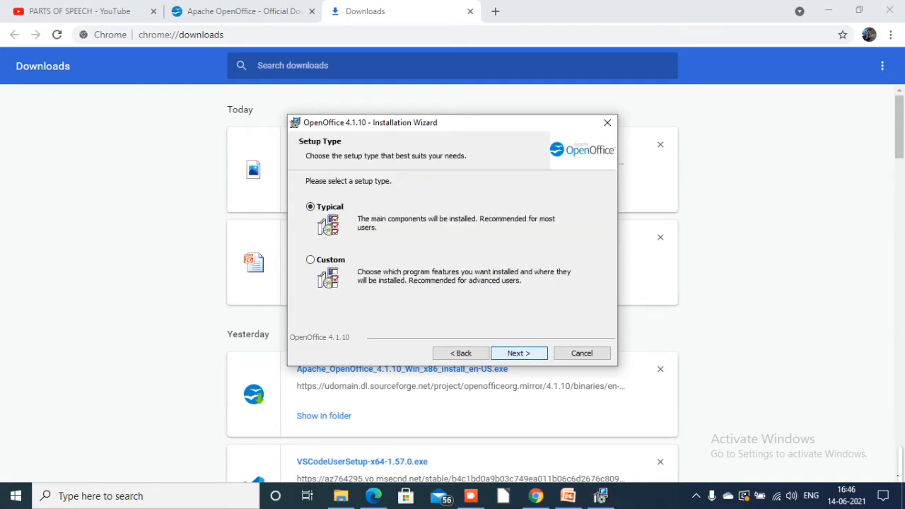
pyautogui.press('Return')
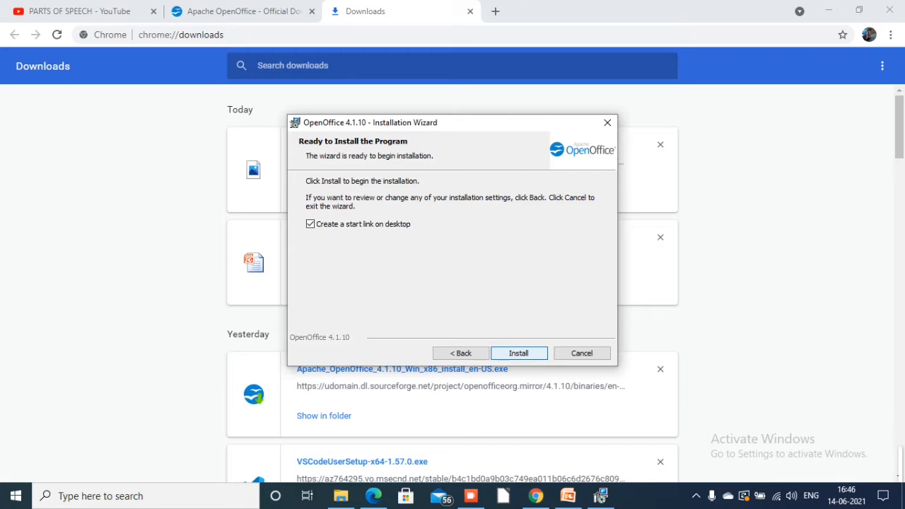
pyautogui.press('Return')
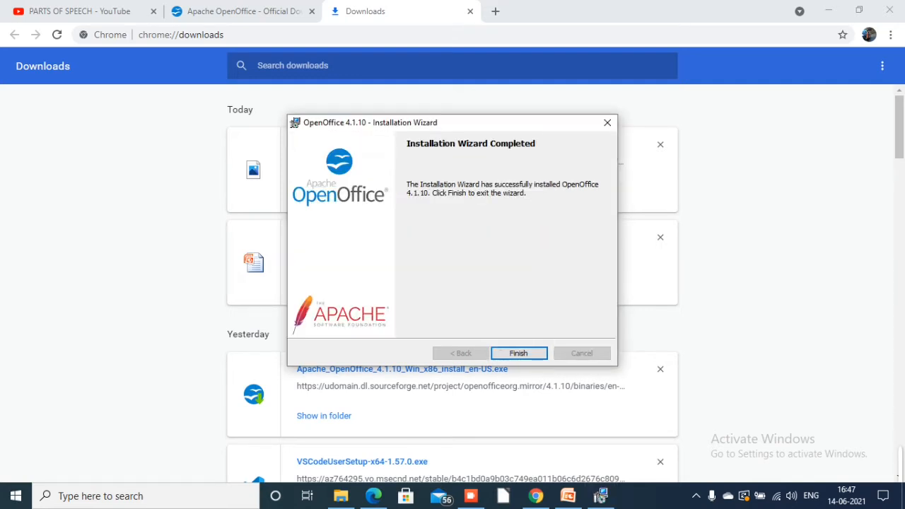
pyautogui.click(519, 353)
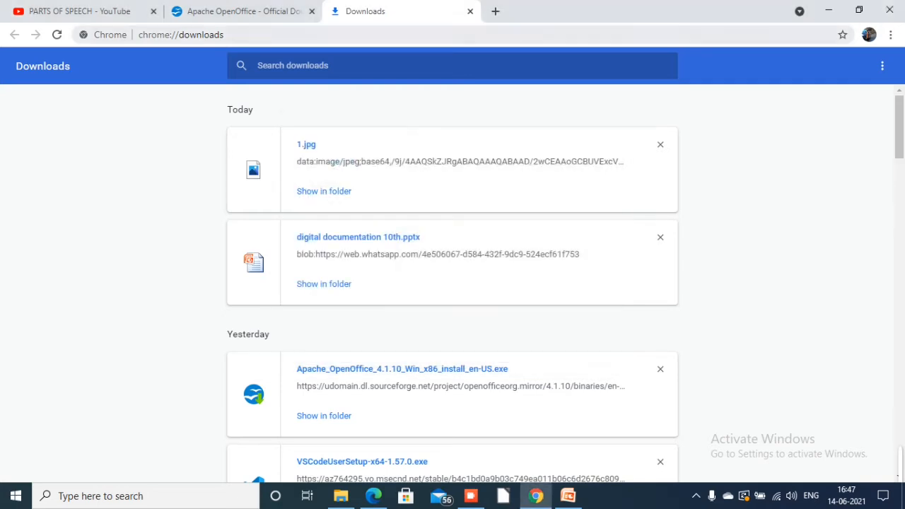
# Switch to the desktop and launch OpenOffice 4.1.10 with a new blank Writer text document
pyautogui.click(828, 10)
pyautogui.click(830, 7)
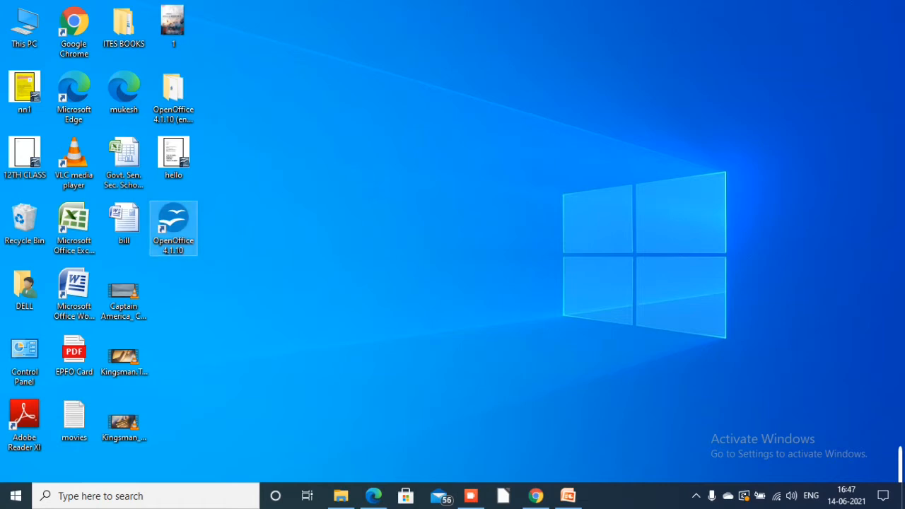
pyautogui.doubleClick(173, 228)
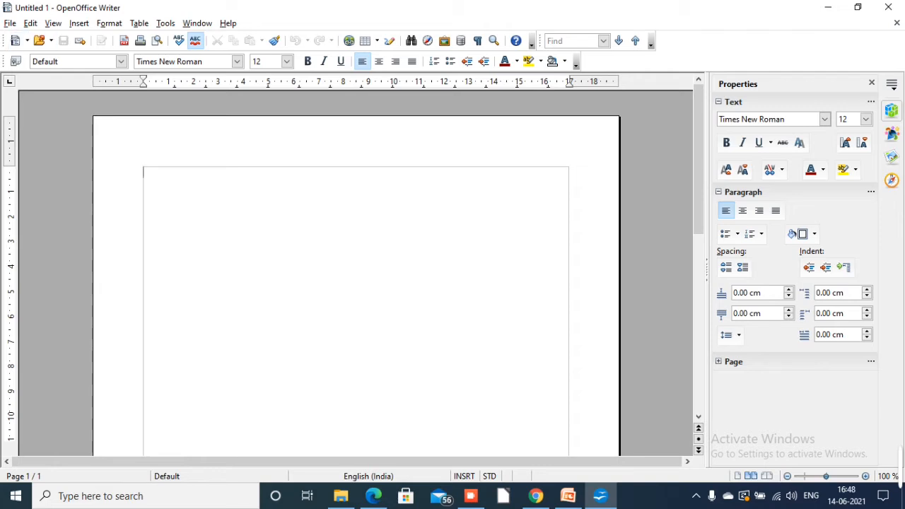
# Save the blank document to the Desktop as ABC in ODF Text Document format, and minimise Writer to check the file on the desktop
pyautogui.hotkey('alt', 'f')
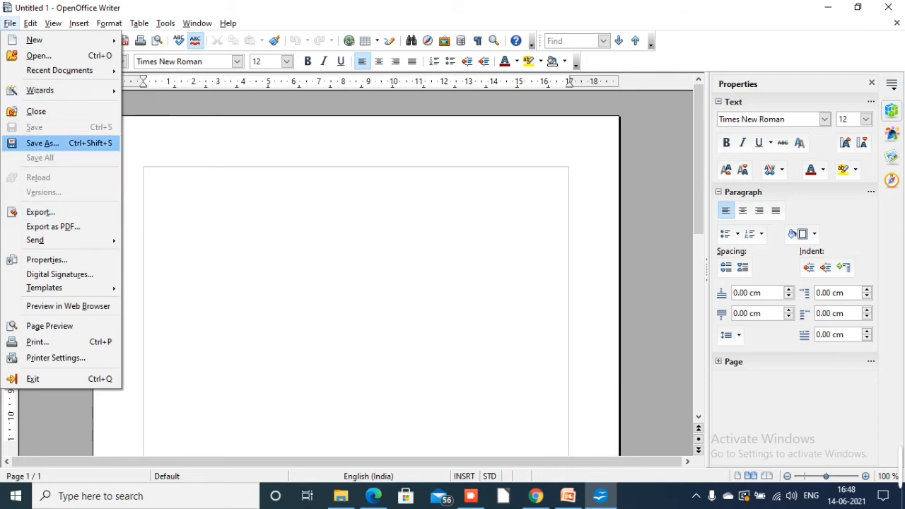
pyautogui.press('Escape')
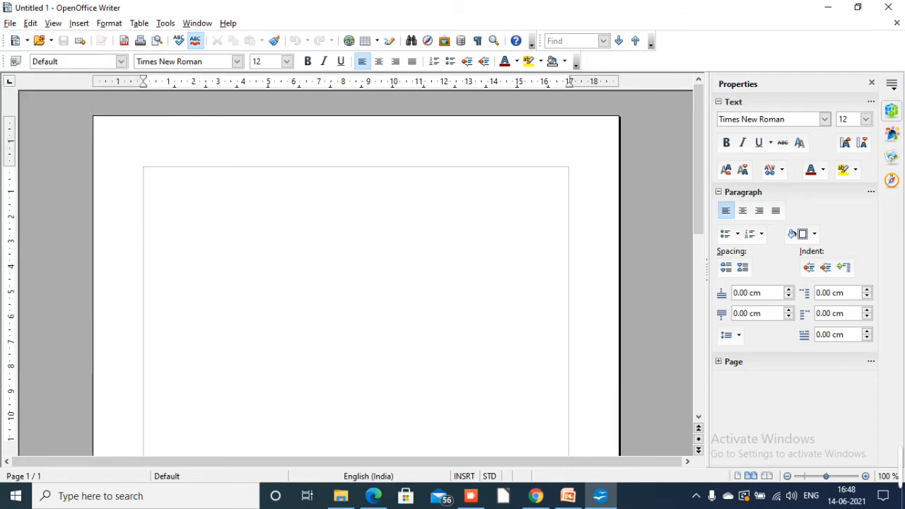
pyautogui.hotkey('ctrl', 'shift', 's')
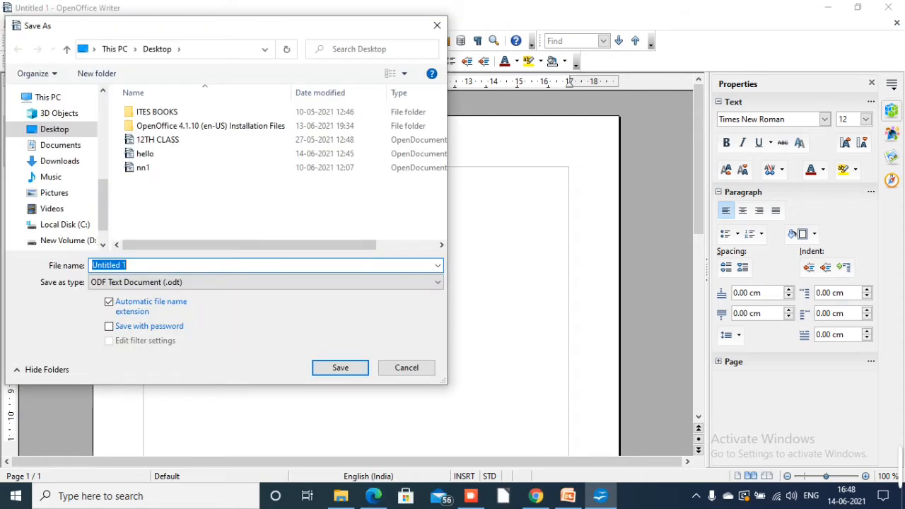
pyautogui.press('BackSpace')
pyautogui.write('he')
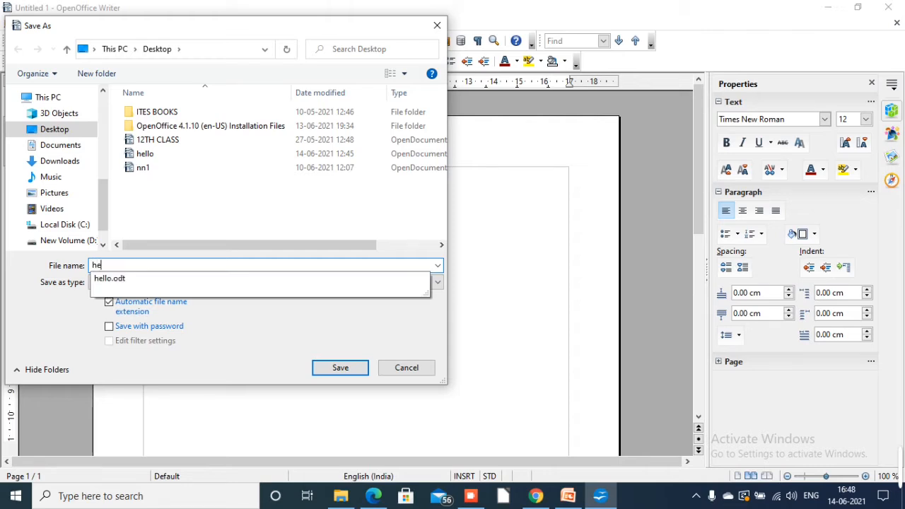
pyautogui.press('BackSpace')
pyautogui.press('BackSpace')
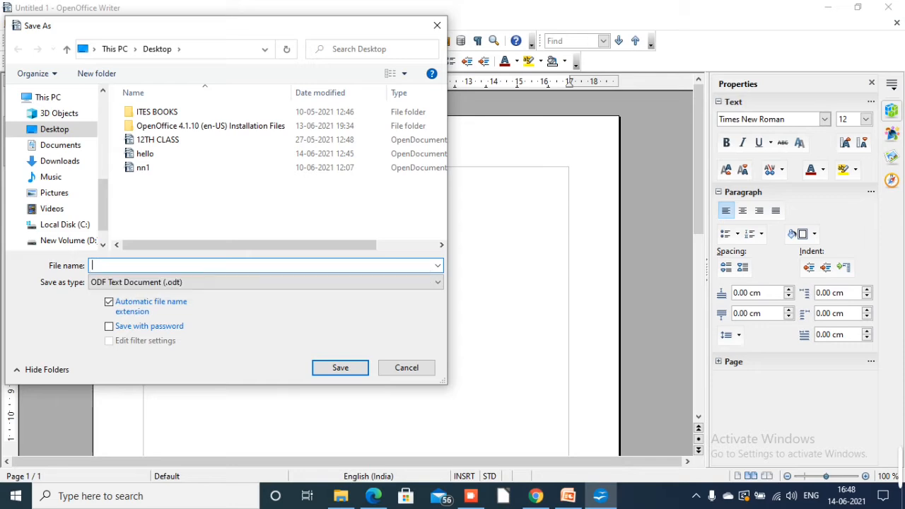
pyautogui.write('ABC')
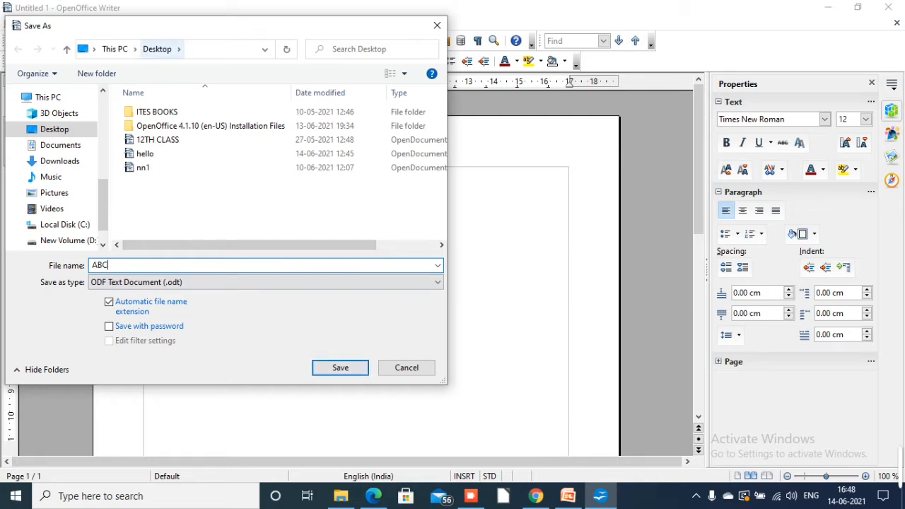
pyautogui.click(340, 368)
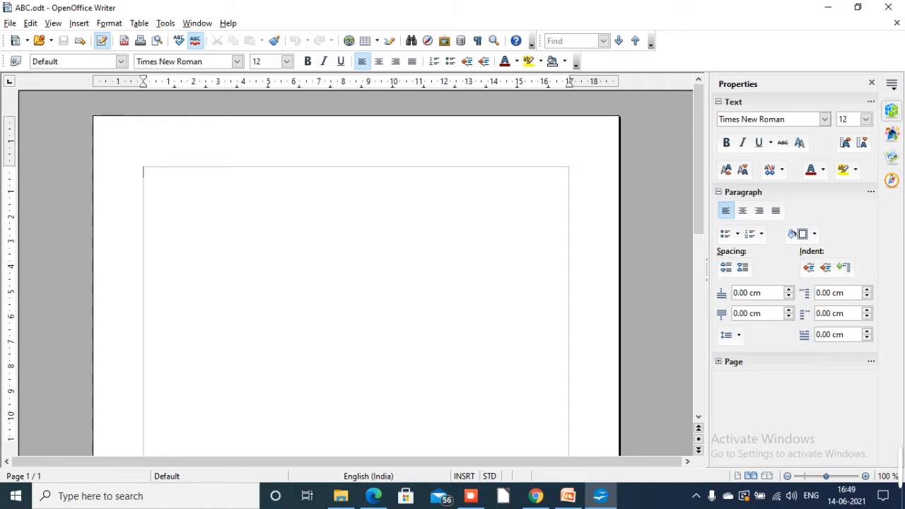
pyautogui.click(828, 7)
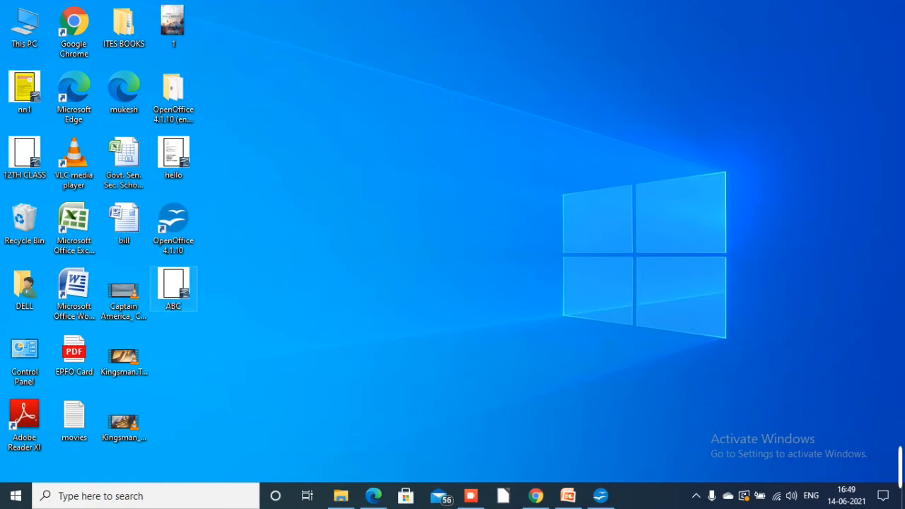
# Switch to 402-IT_ClassX.pdf in Edge and read the Session 1 introduction to creating and applying styles
pyautogui.click(471, 496)
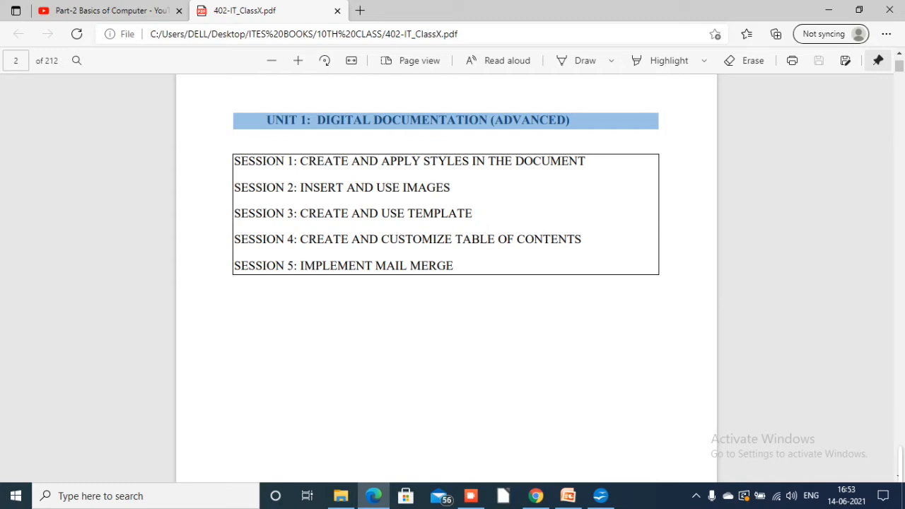
pyautogui.scroll(-5, 446, 276)
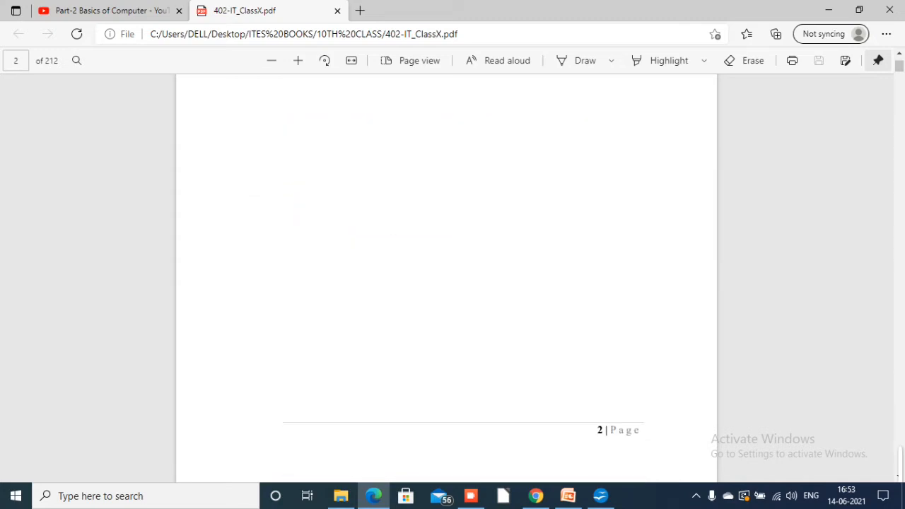
pyautogui.scroll(-6, 446, 276)
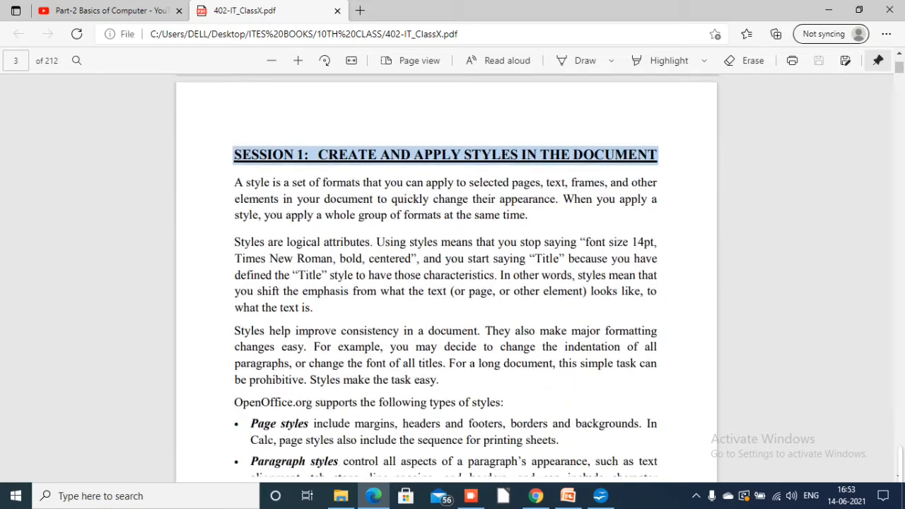
pyautogui.scroll(1, 446, 276)
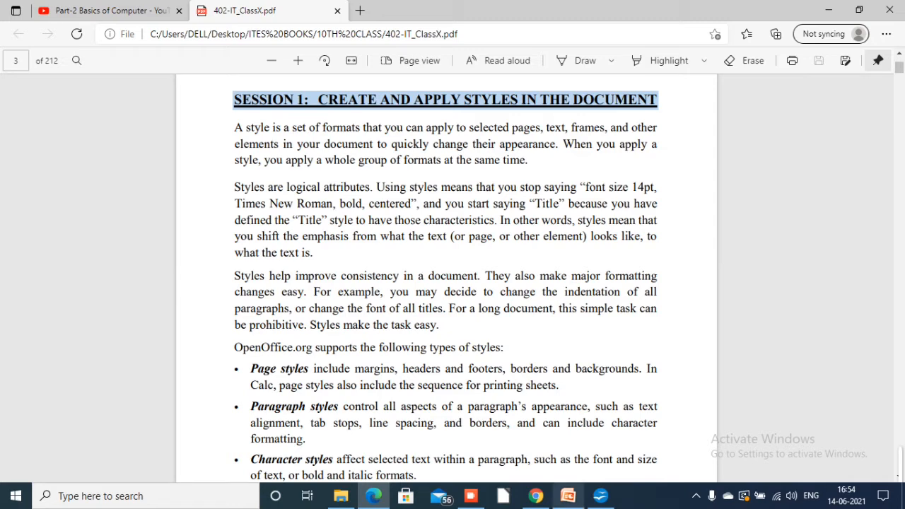
# Switch to ABC.odt in Writer and set the Default page style's background color to Purple 10
pyautogui.click(600, 495)
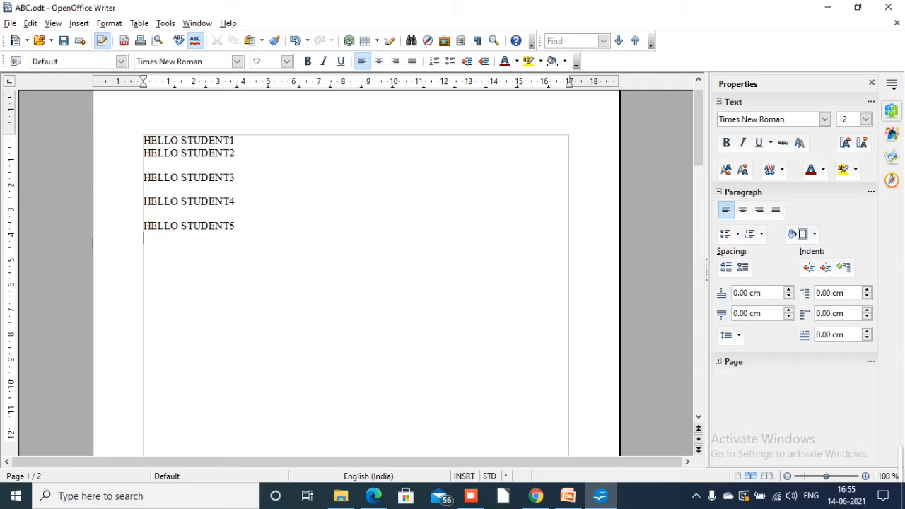
pyautogui.click(109, 24)
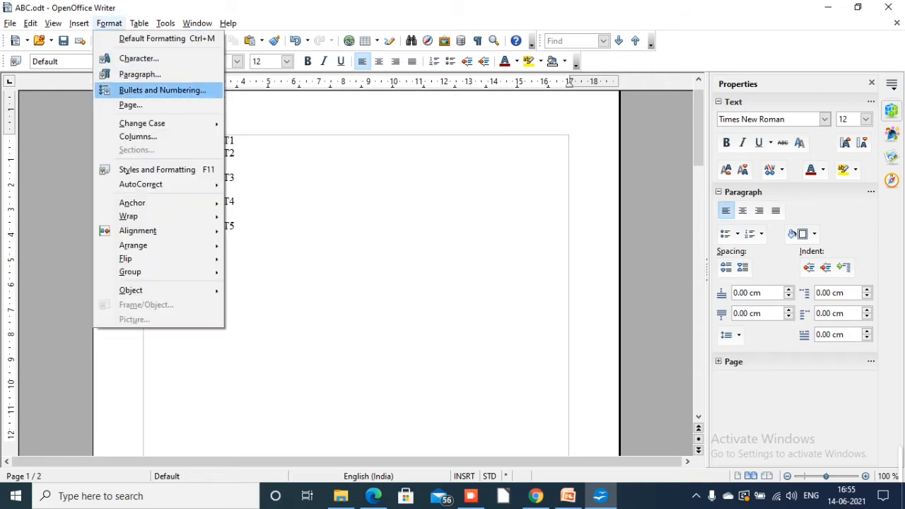
pyautogui.click(130, 105)
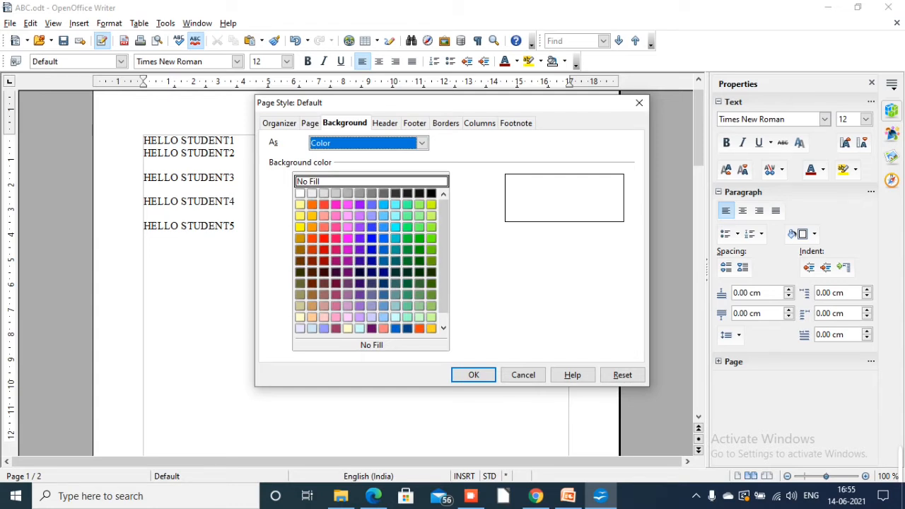
pyautogui.click(359, 316)
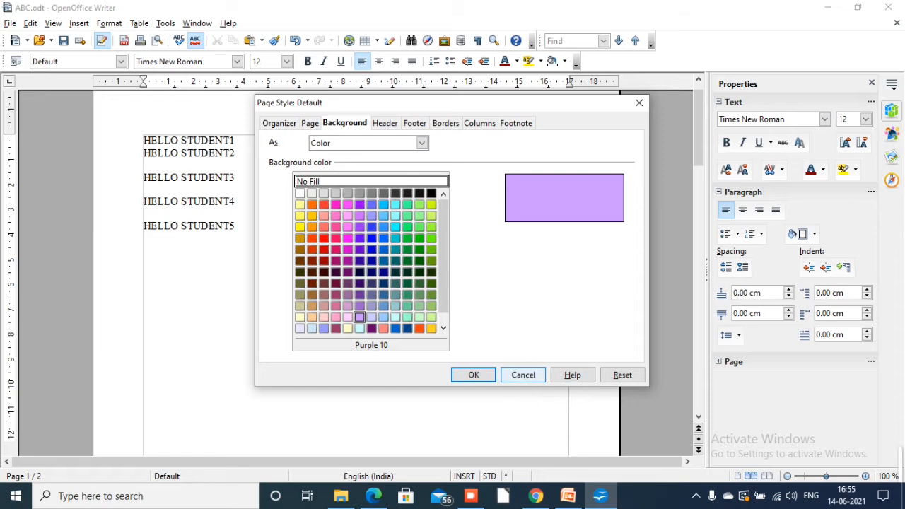
pyautogui.click(474, 375)
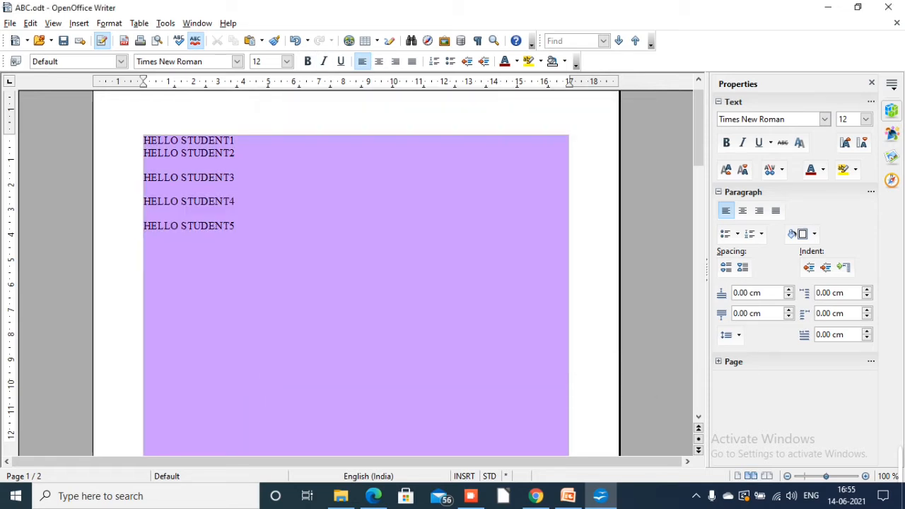
# Add a black box border on all four sides of the Default page style with the 6.55 pt double-line style
pyautogui.click(108, 23)
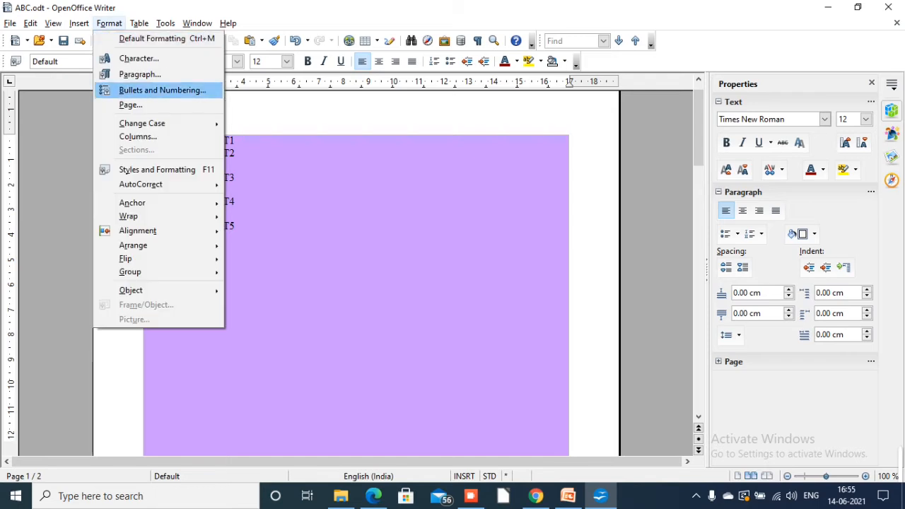
pyautogui.press('Return')
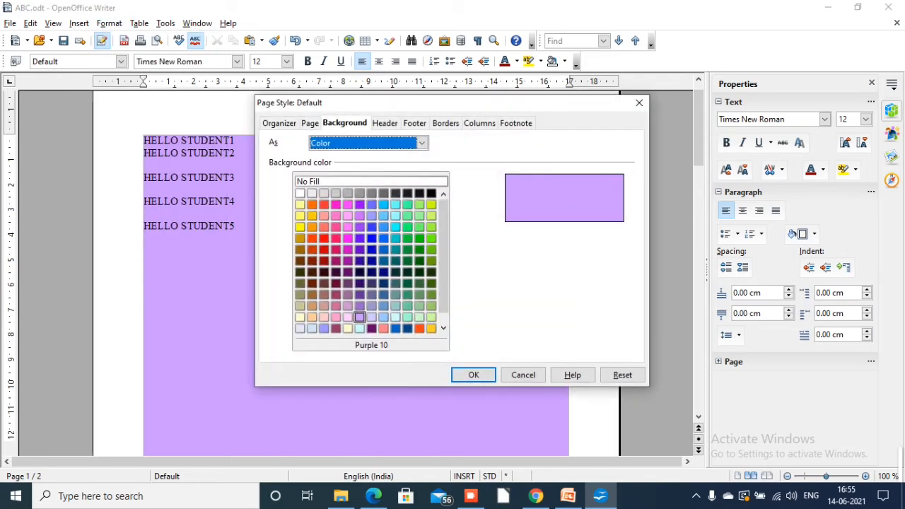
pyautogui.click(441, 124)
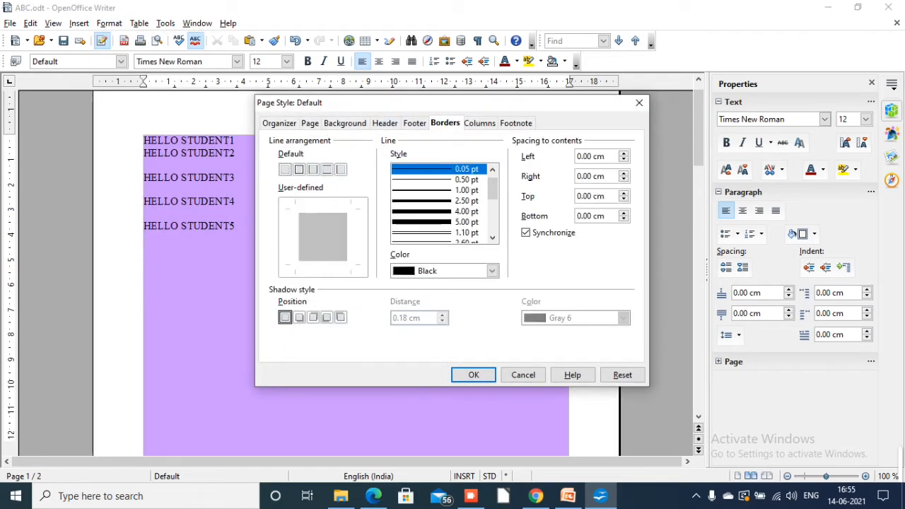
pyautogui.click(299, 170)
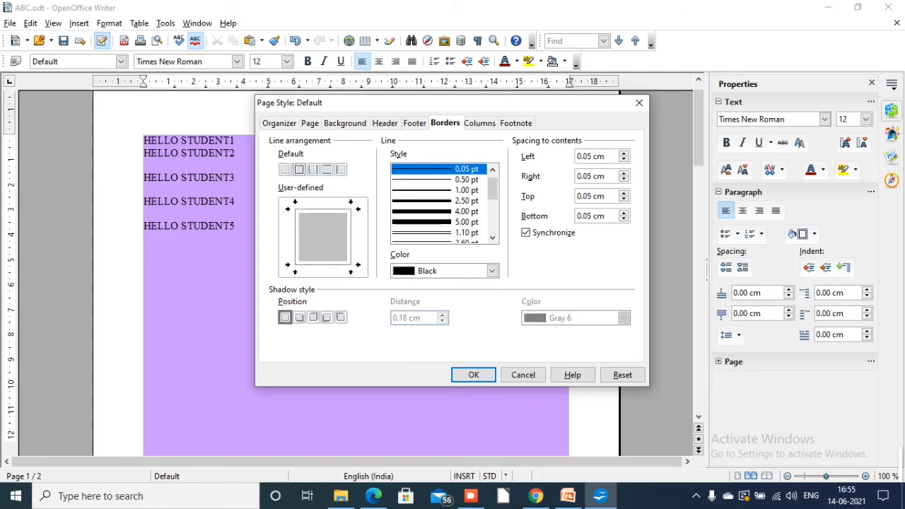
pyautogui.click(438, 201)
pyautogui.click(492, 238)
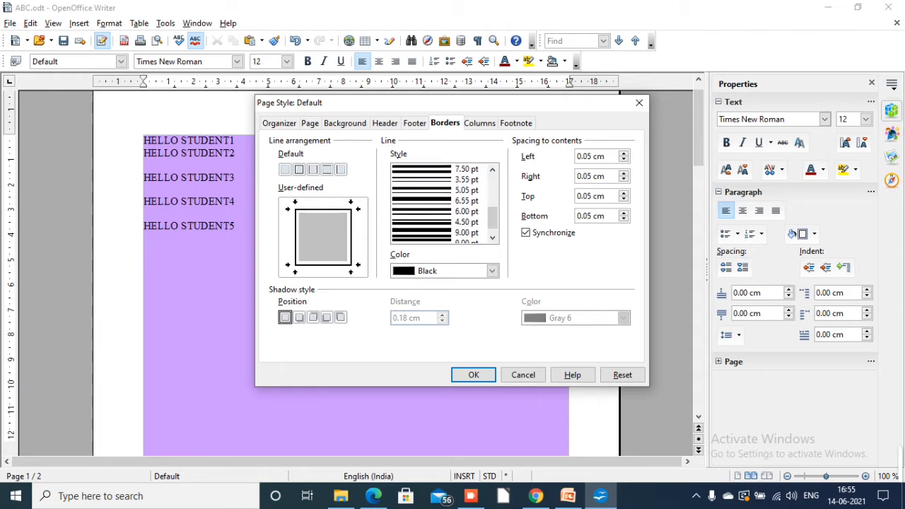
pyautogui.click(438, 201)
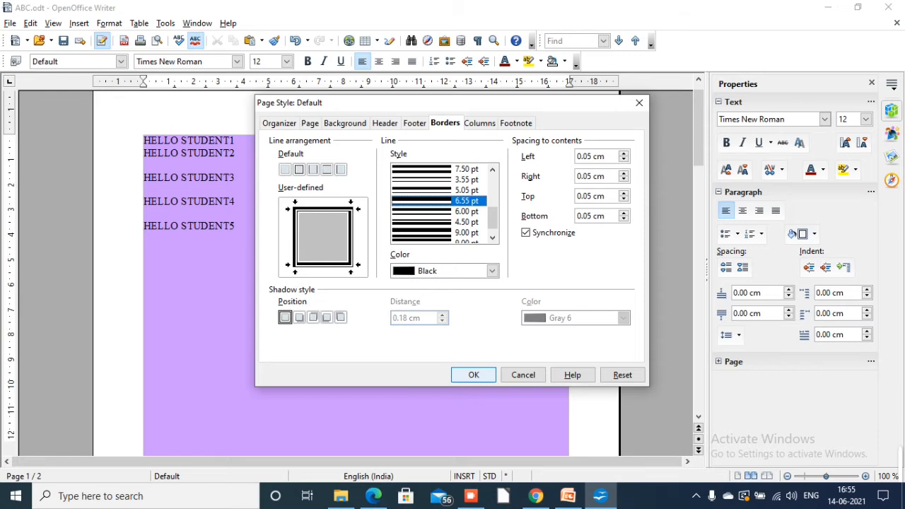
pyautogui.press('Return')
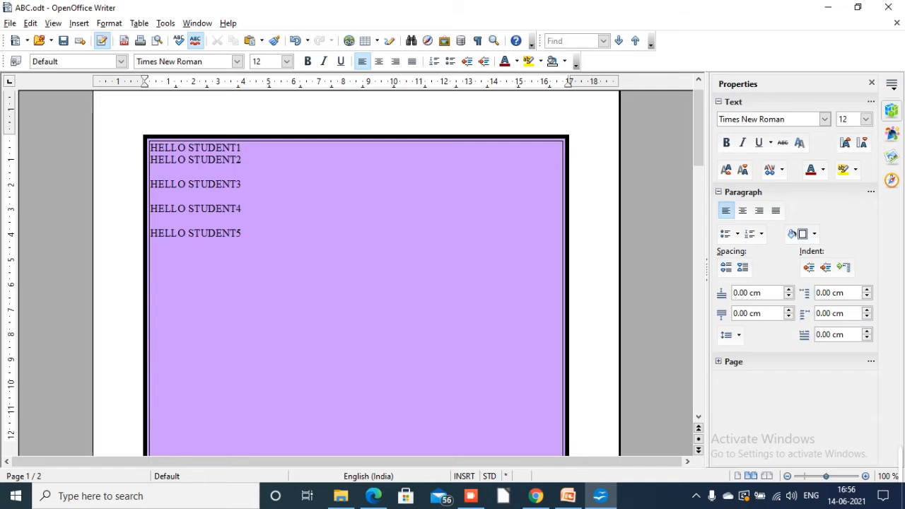
# Switch to the PDF textbook in Edge and read the Applying styles section on using the Styles and Formatting window
pyautogui.click(373, 496)
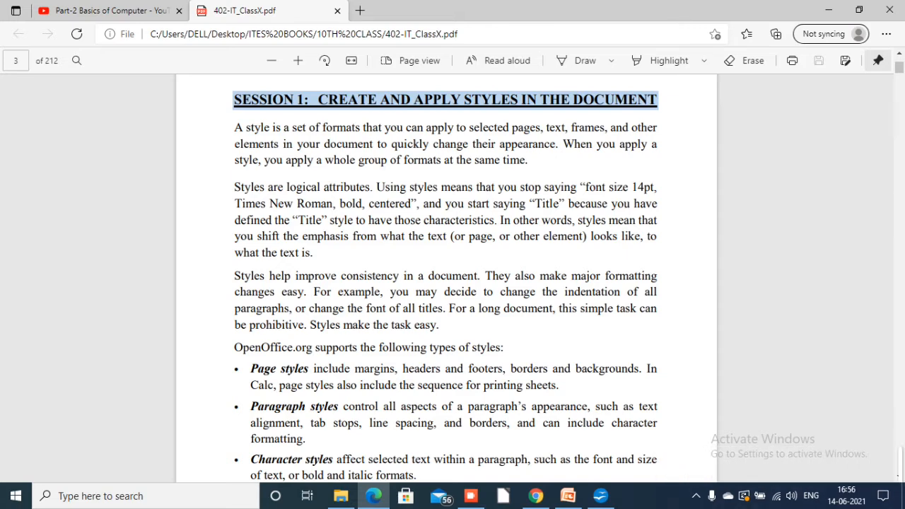
pyautogui.scroll(-5, 448, 278)
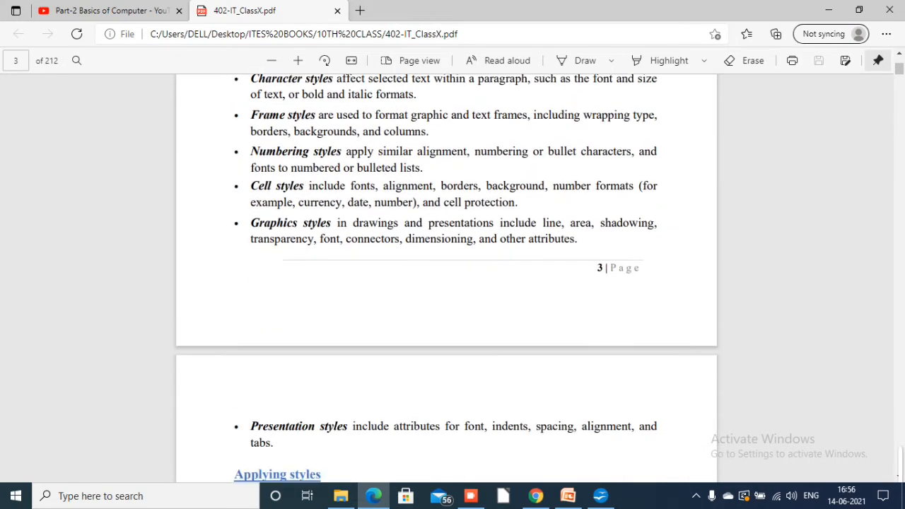
pyautogui.scroll(-5, 447, 278)
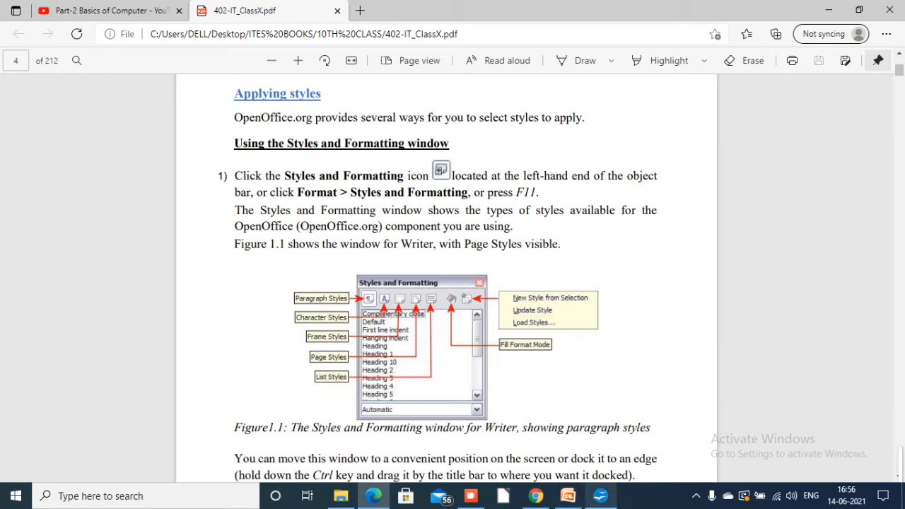
# Return to Writer and demonstrate opening the Styles and Formatting window, closing it twice and leaving it open on the third opening
pyautogui.click(600, 496)
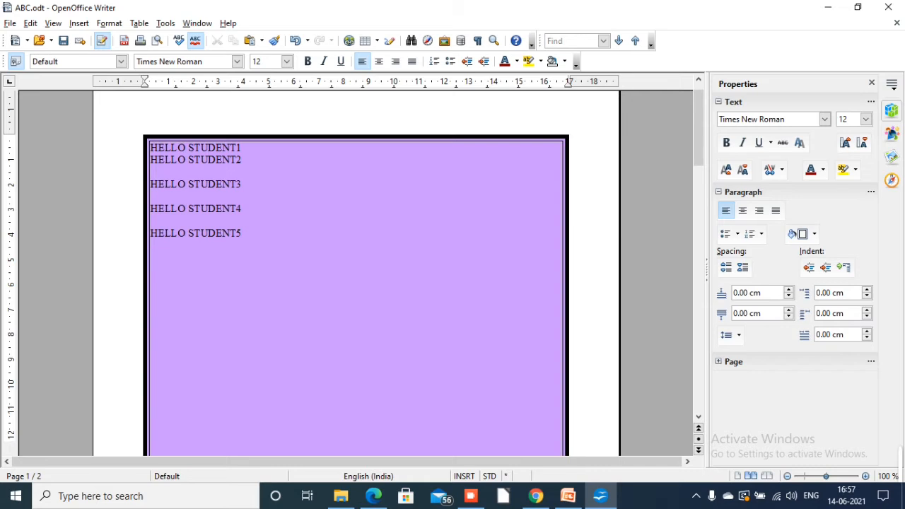
pyautogui.press('F11')
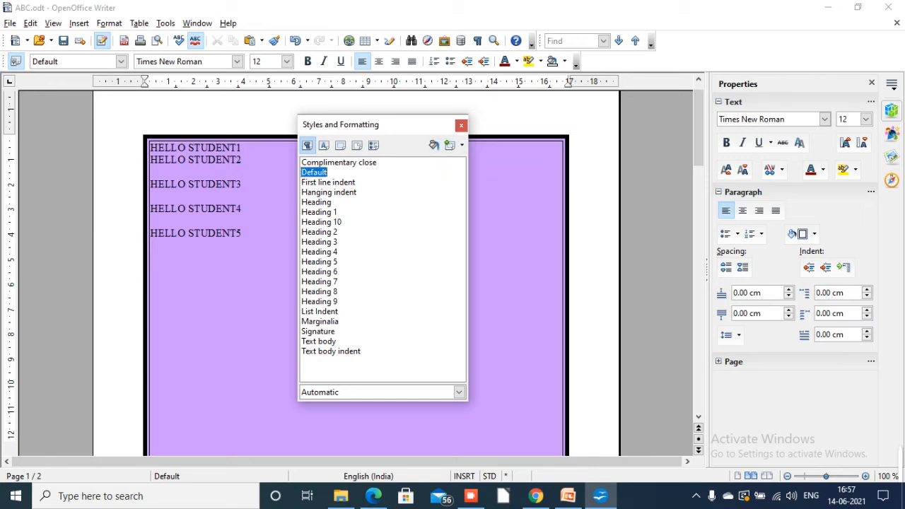
pyautogui.click(461, 125)
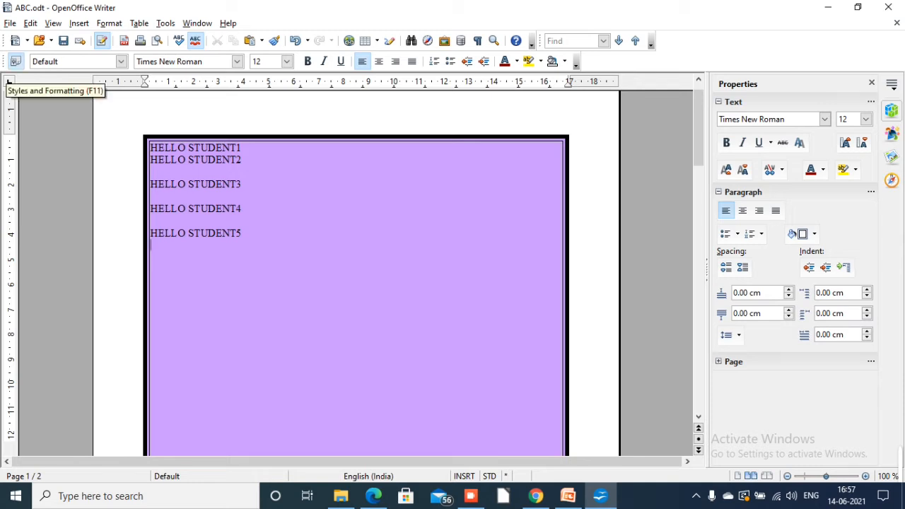
pyautogui.click(15, 62)
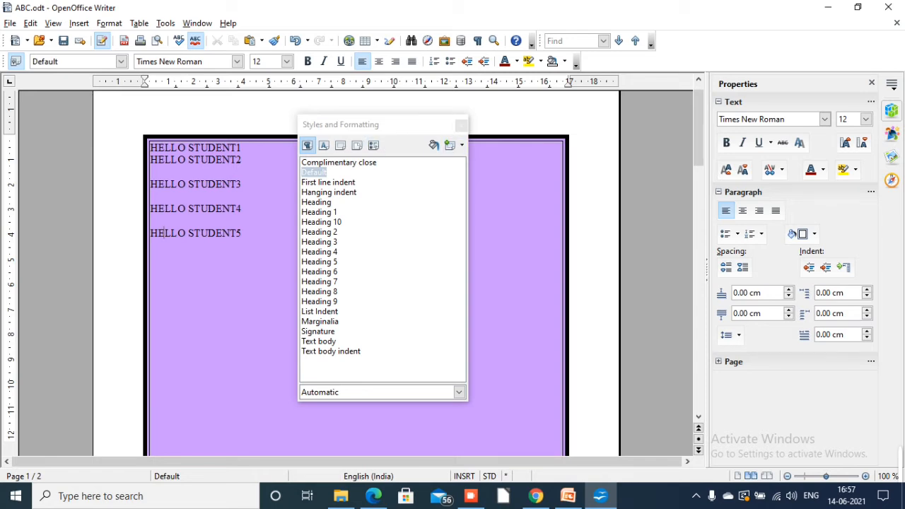
pyautogui.press('XF86MonBrightnessDown')
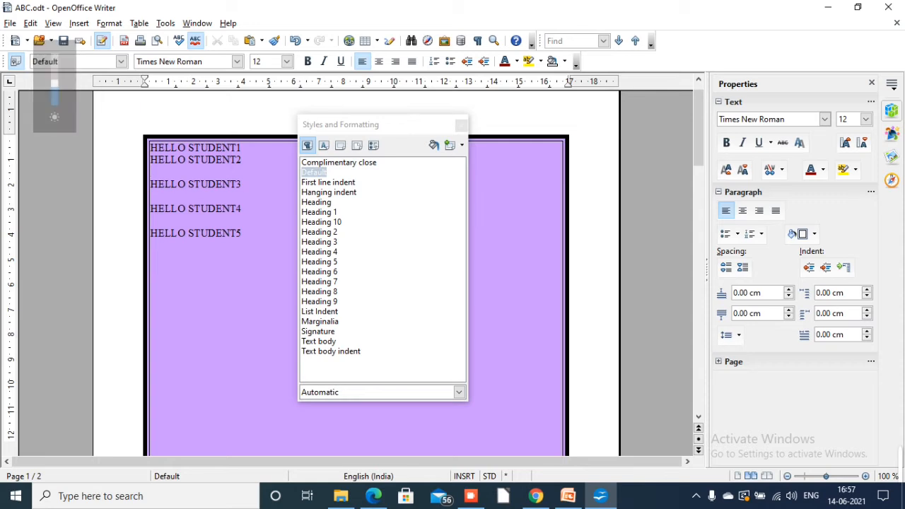
pyautogui.click(461, 124)
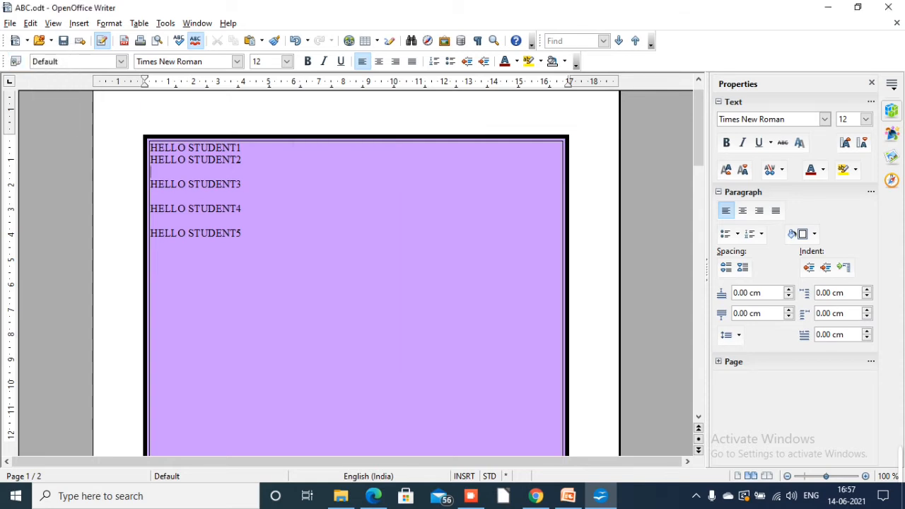
pyautogui.hotkey('alt', 'o')
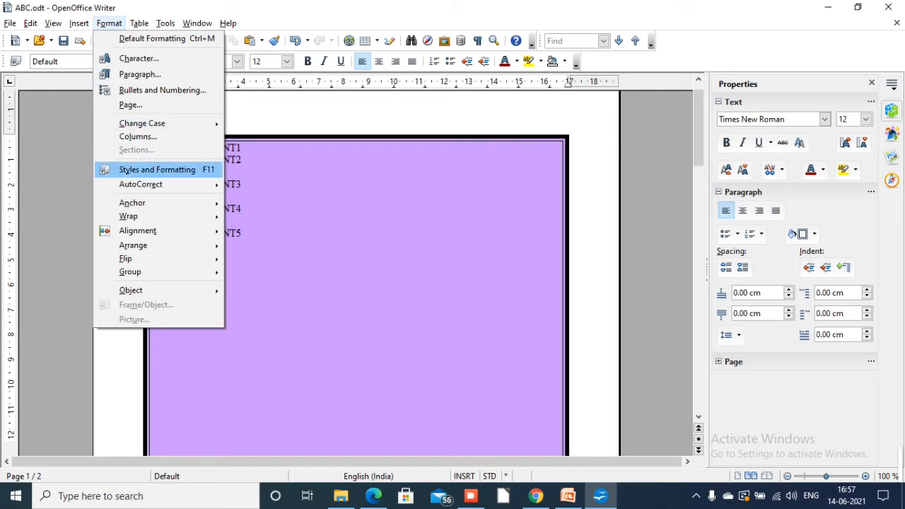
pyautogui.press('Return')
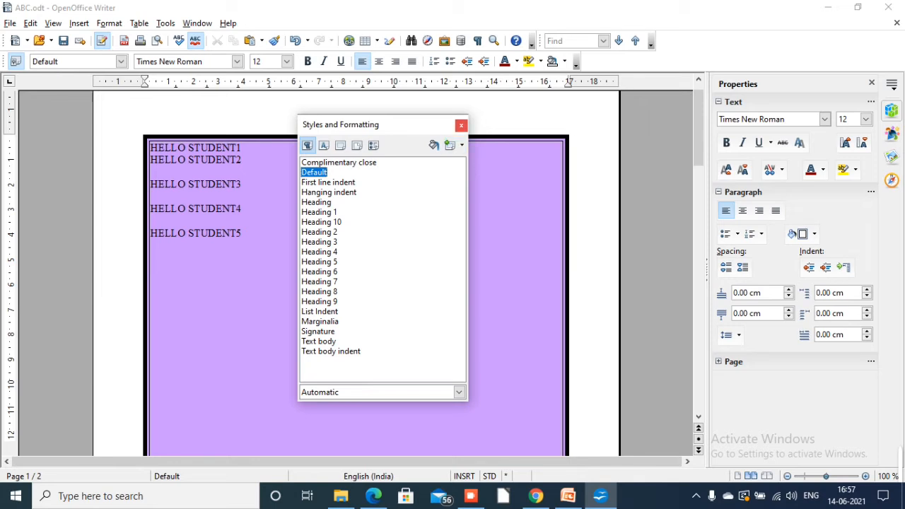
# Close the Styles and Formatting window, return from the textbook in Edge to Writer, and reopen the window
pyautogui.click(461, 125)
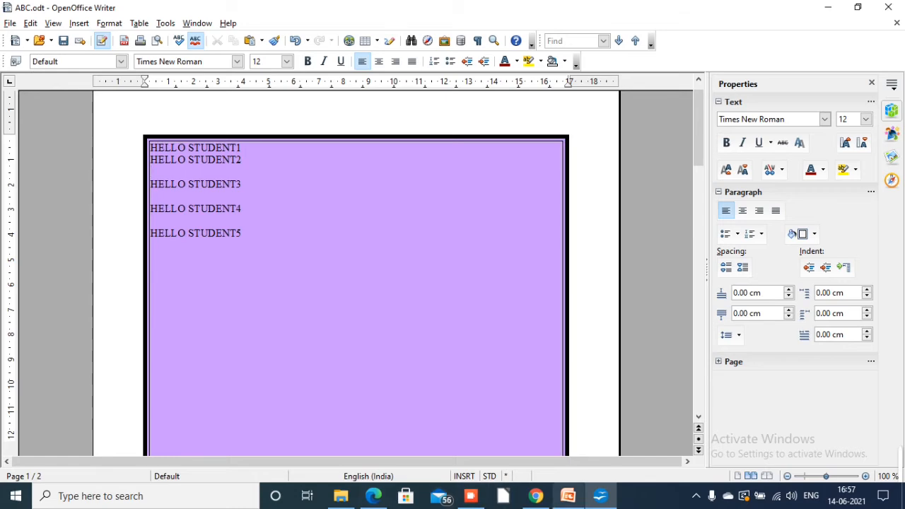
pyautogui.click(470, 495)
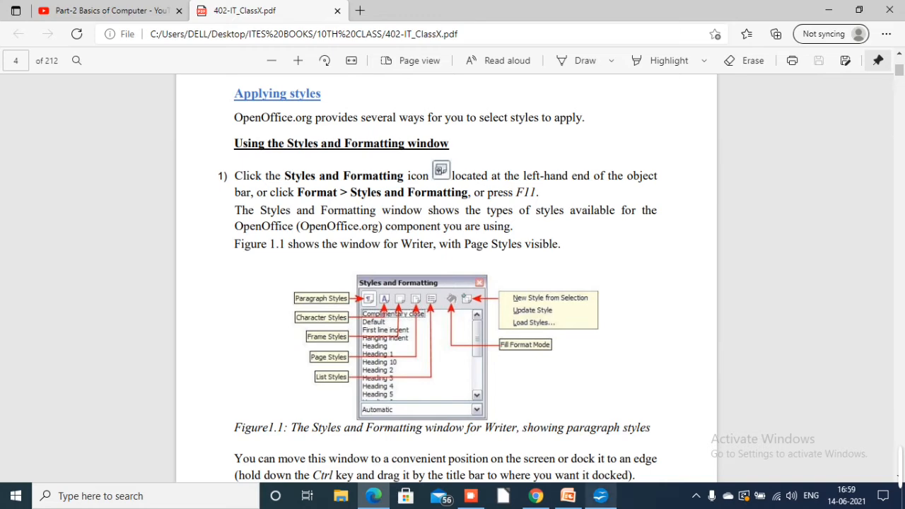
pyautogui.click(600, 496)
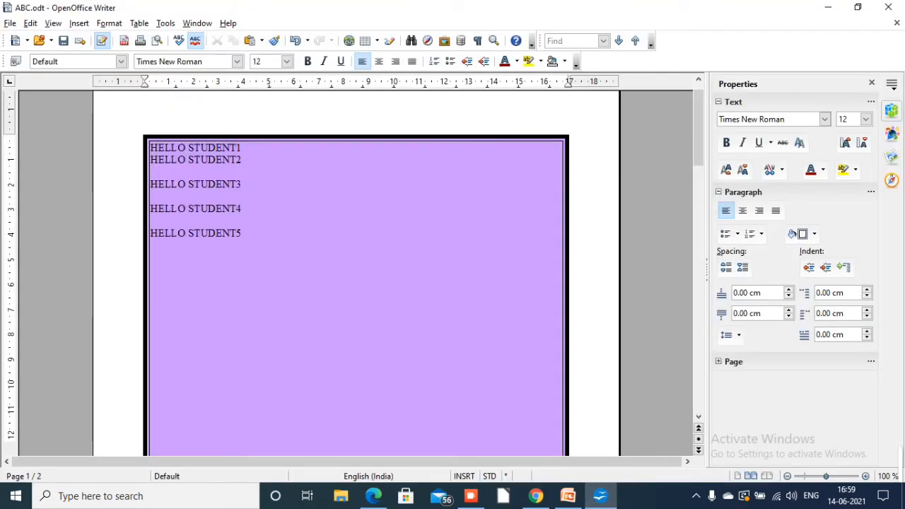
pyautogui.press('F11')
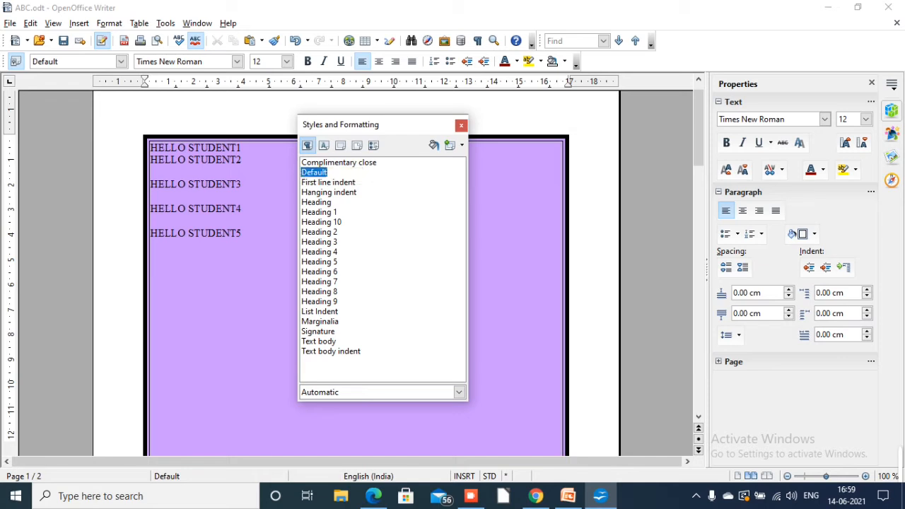
# Apply the paragraph styles Heading 10, Heading 4 and finally Signature to the HELLO STUDENT3 line
pyautogui.moveTo(150, 184); pyautogui.dragTo(241, 184)
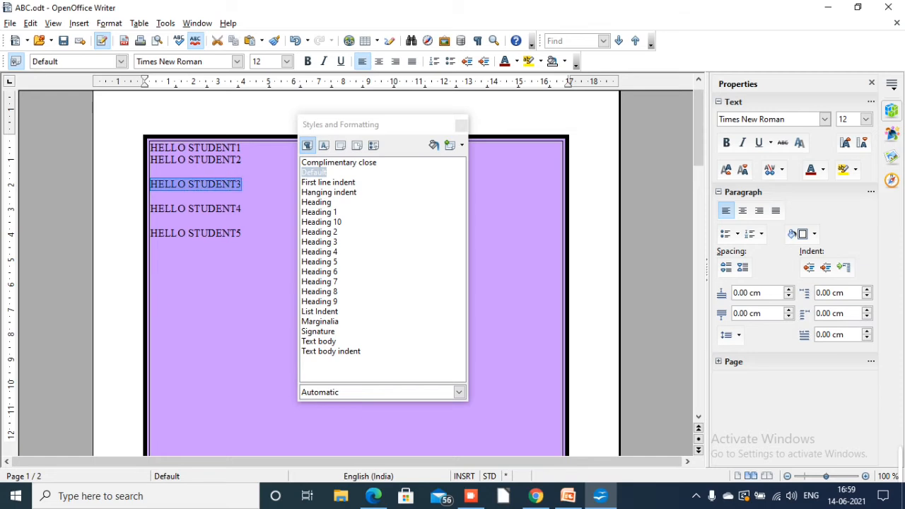
pyautogui.click(321, 222)
pyautogui.doubleClick(321, 221)
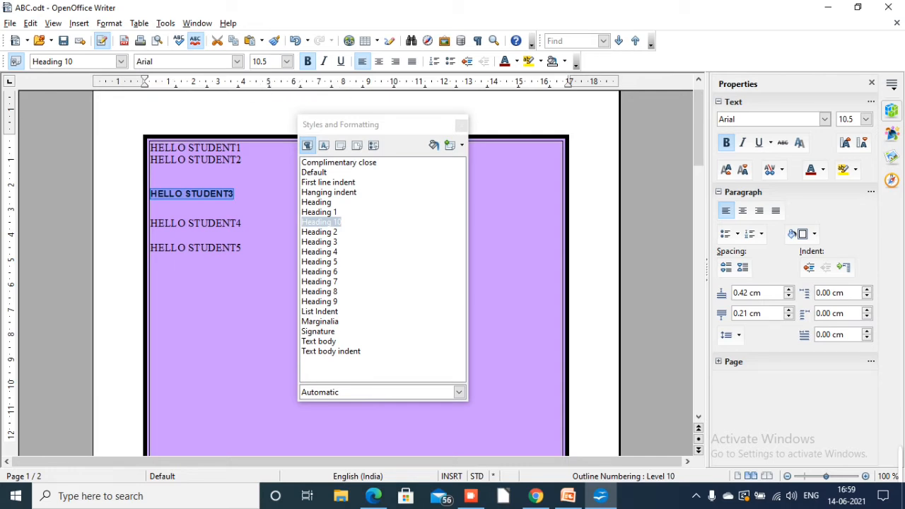
pyautogui.doubleClick(319, 251)
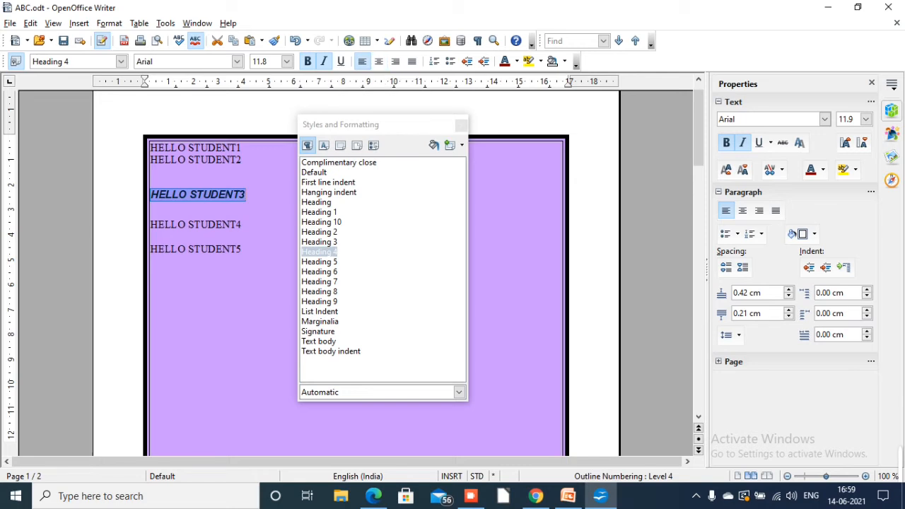
pyautogui.doubleClick(318, 332)
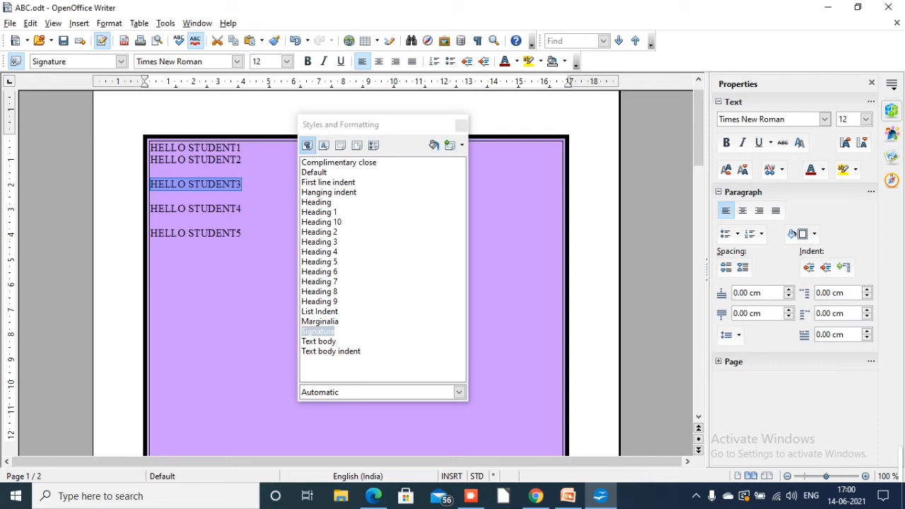
# Show the character styles and apply Drop Caps, Endnote anchor and Index Link one after another to HELLO STUDENT3
pyautogui.click(324, 146)
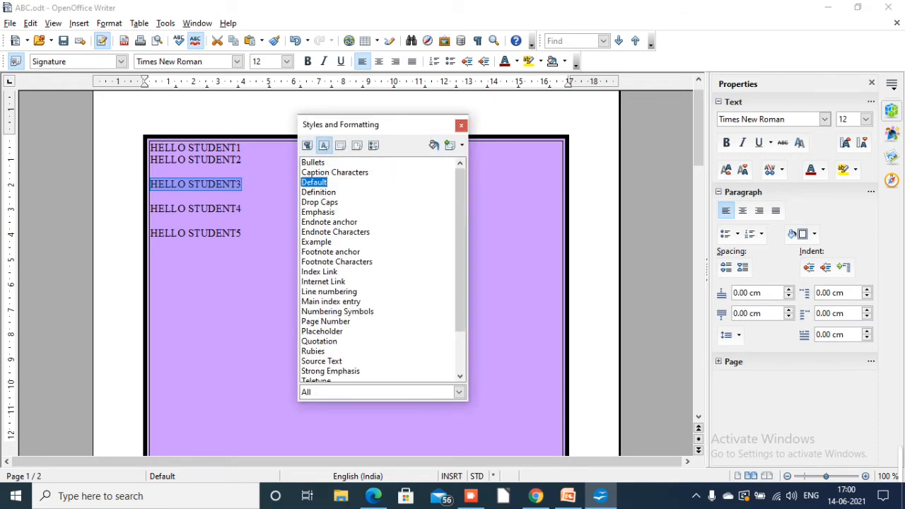
pyautogui.doubleClick(319, 202)
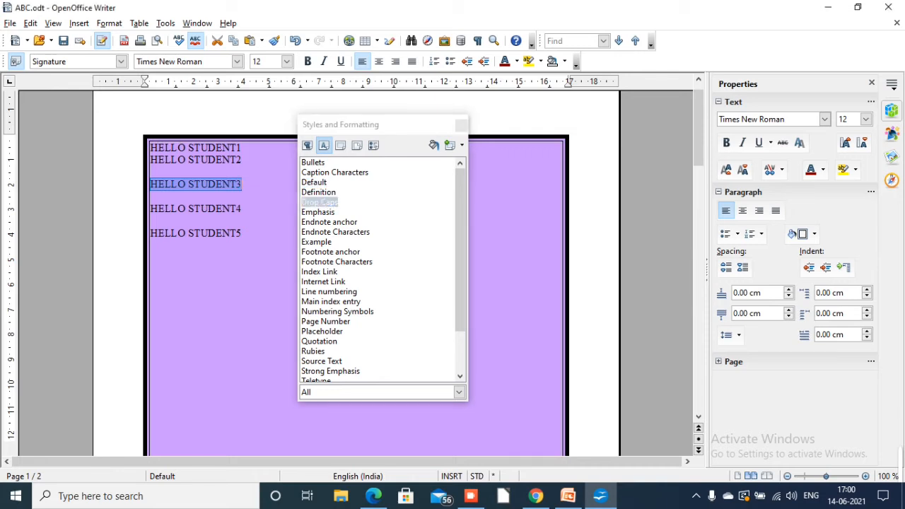
pyautogui.doubleClick(328, 222)
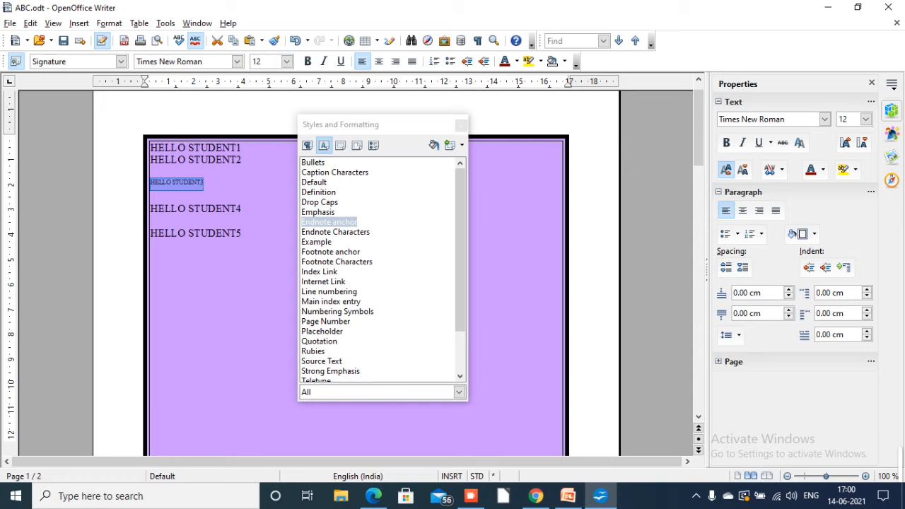
pyautogui.doubleClick(319, 271)
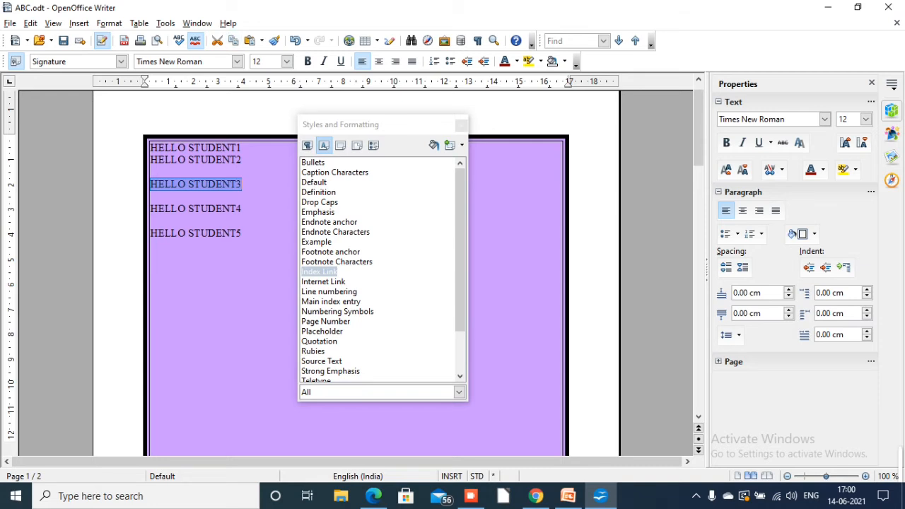
# Try Drop Caps, Endnote anchor, Footnote Characters, Internet Link and Rubies on HELLO STUDENT3, finishing with the Caption Characters style
pyautogui.doubleClick(319, 203)
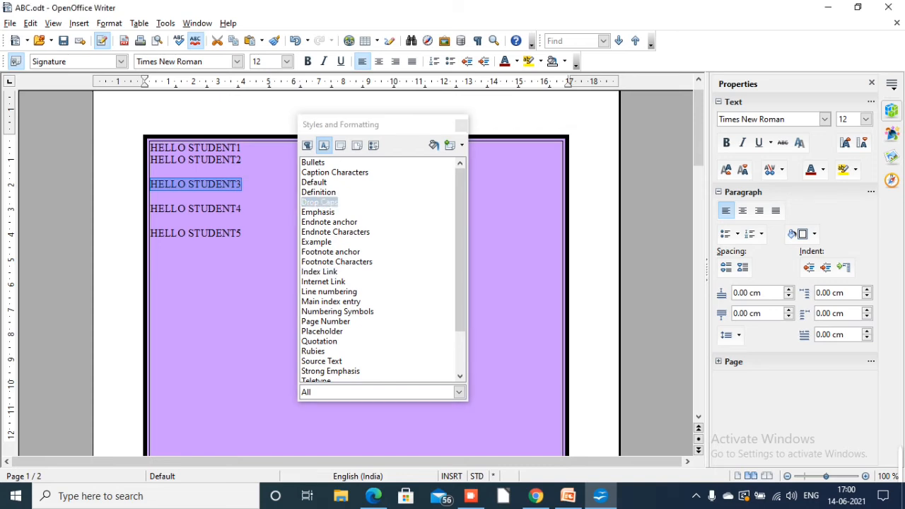
pyautogui.doubleClick(329, 222)
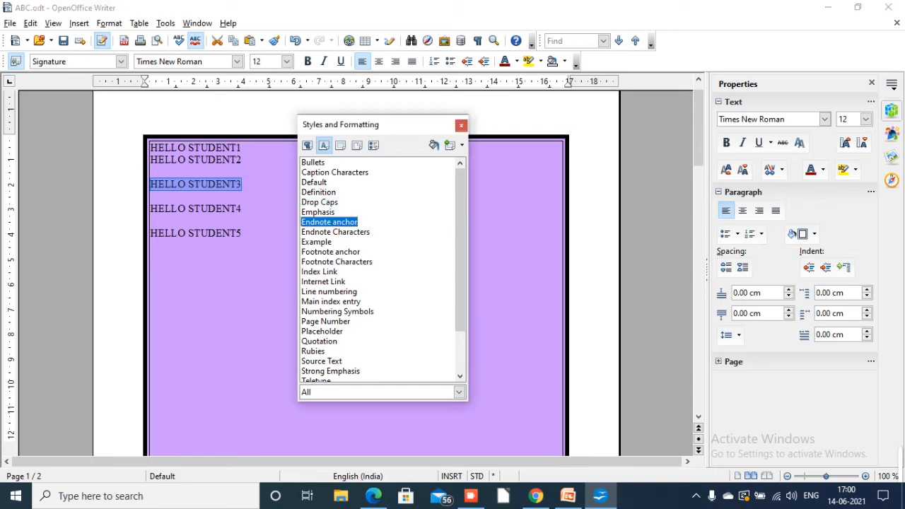
pyautogui.doubleClick(336, 262)
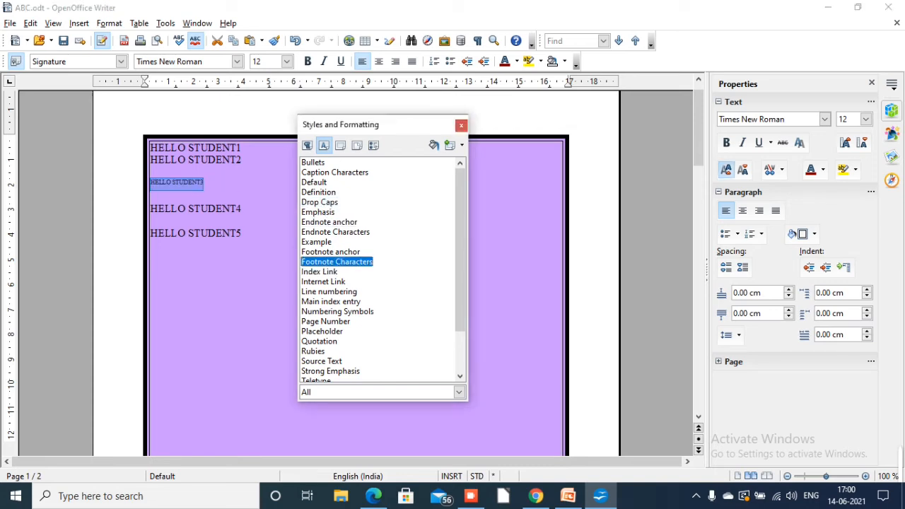
pyautogui.doubleClick(324, 281)
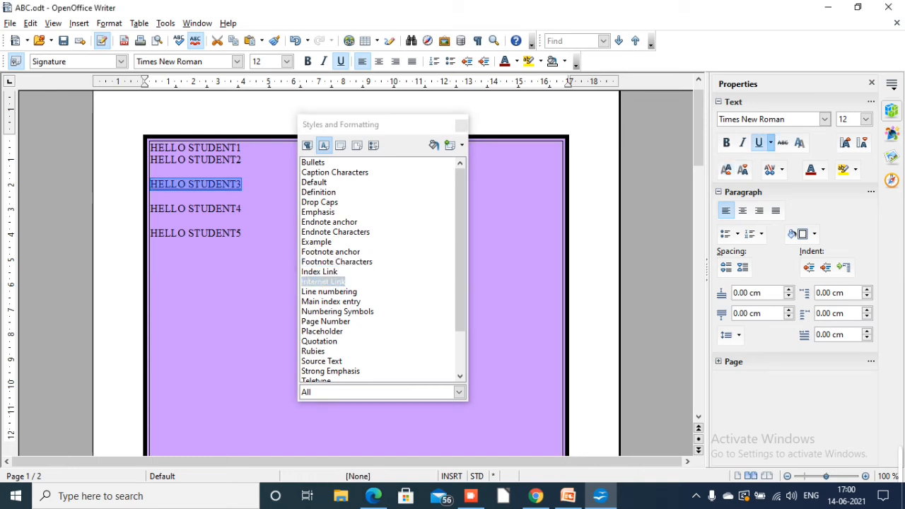
pyautogui.doubleClick(313, 351)
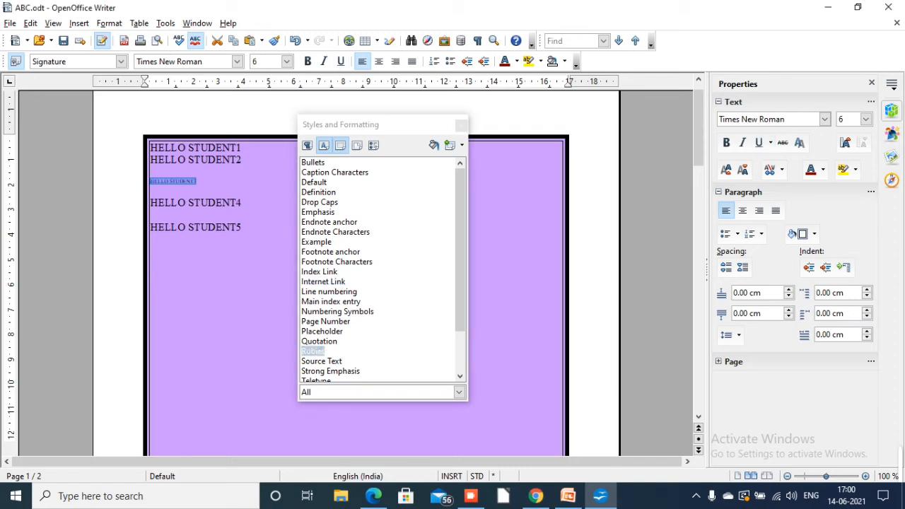
pyautogui.doubleClick(335, 172)
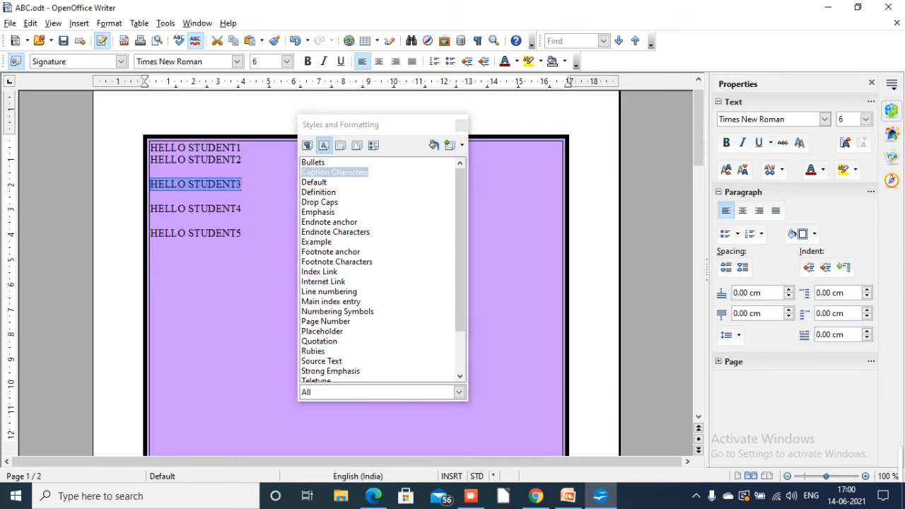
# Show the frame styles, go through Frame, Graphics, Labels and Marginalia, and try to apply Watermark
pyautogui.click(341, 145)
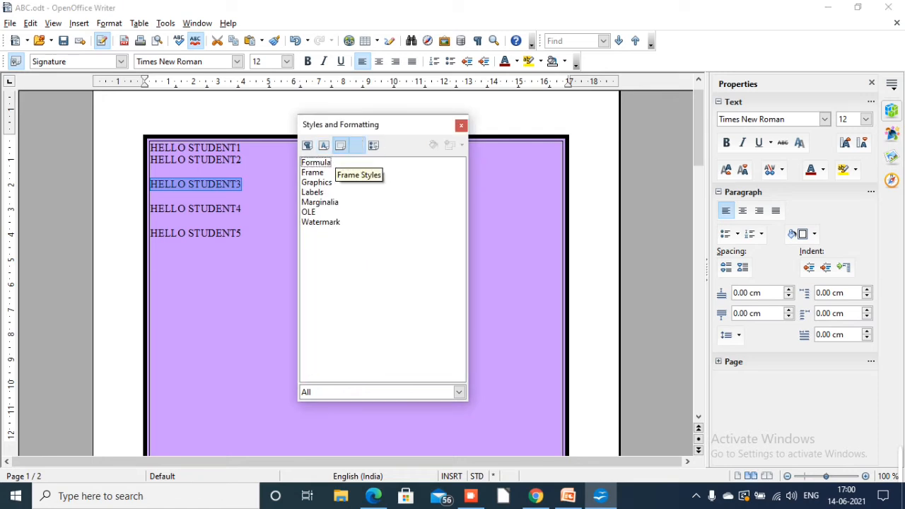
pyautogui.click(312, 173)
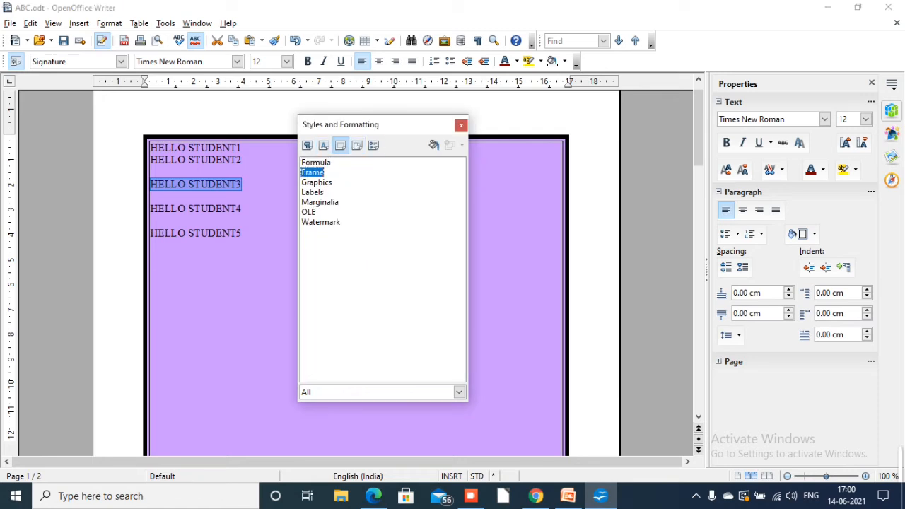
pyautogui.click(317, 182)
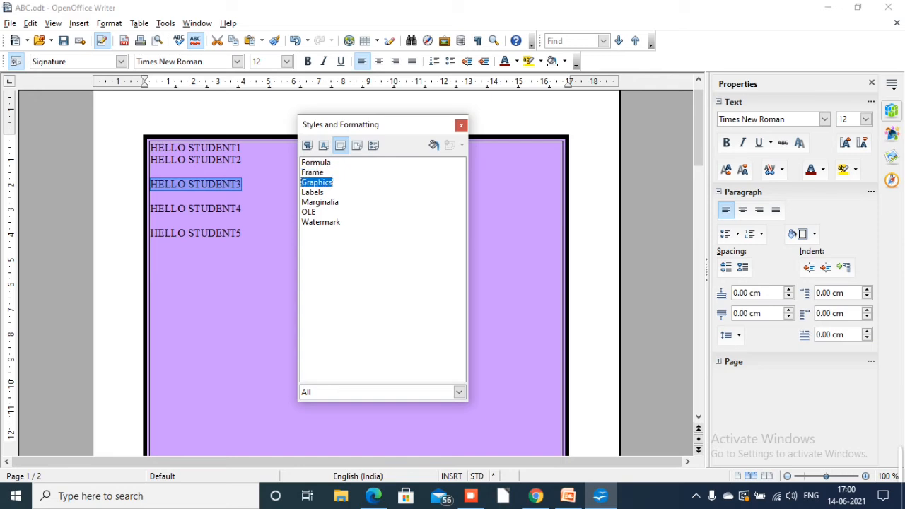
pyautogui.click(313, 192)
pyautogui.click(320, 202)
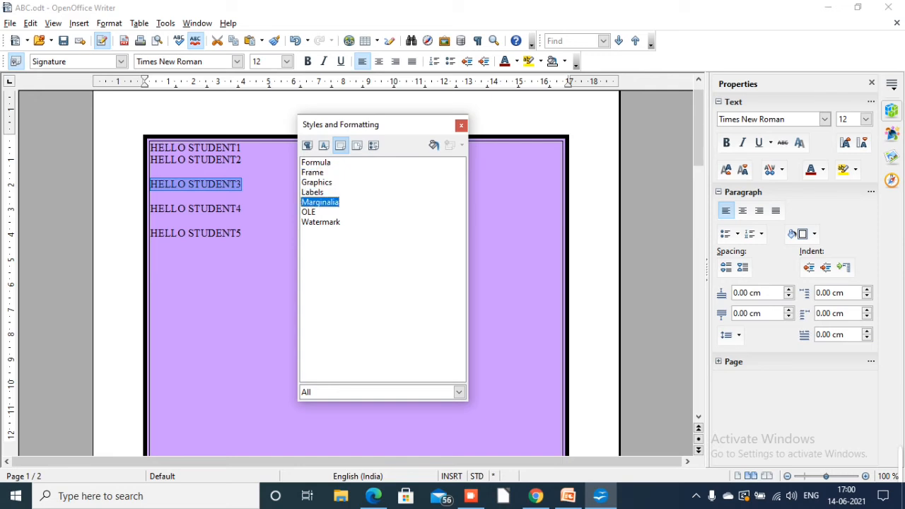
pyautogui.doubleClick(321, 222)
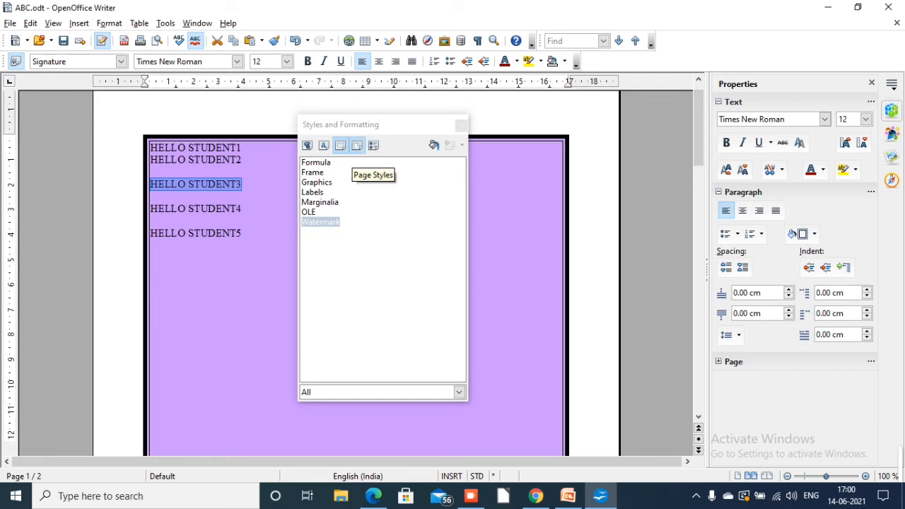
# Show the page styles and apply Envelope, Footnote, HTML and finally Landscape to the current page
pyautogui.click(356, 145)
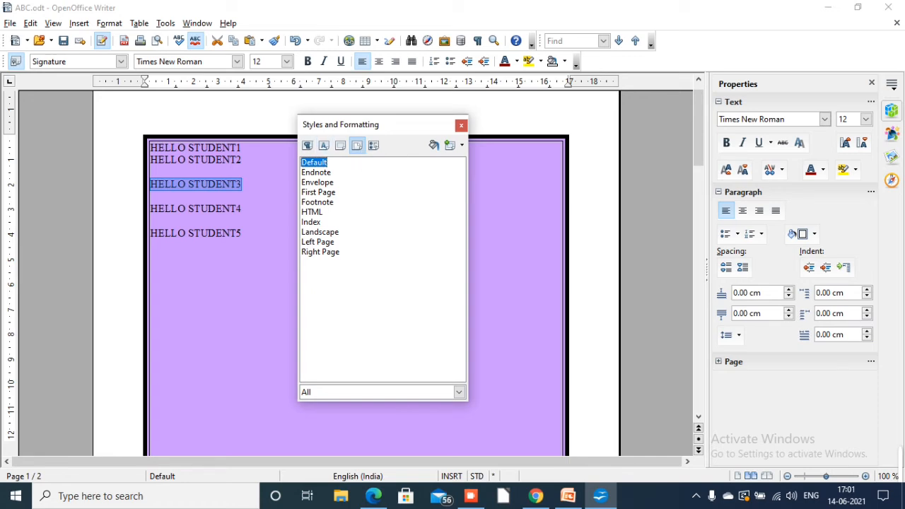
pyautogui.doubleClick(318, 183)
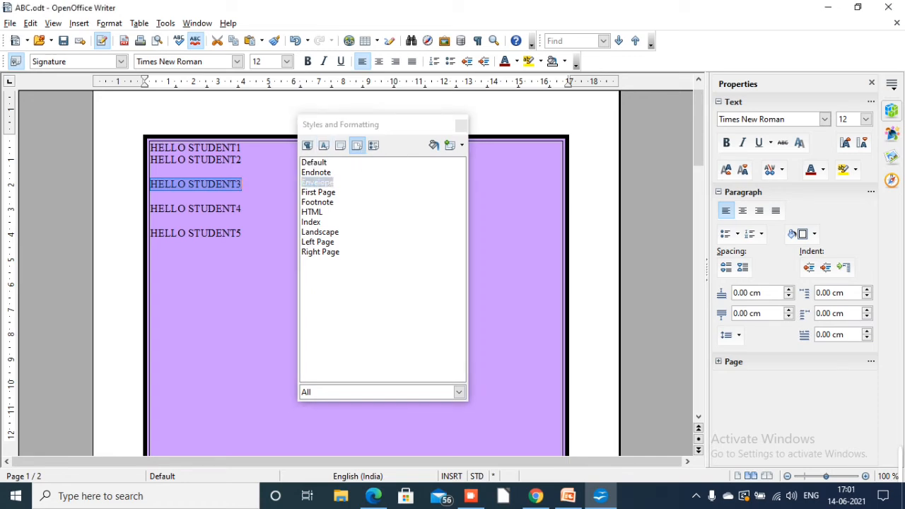
pyautogui.click(242, 234)
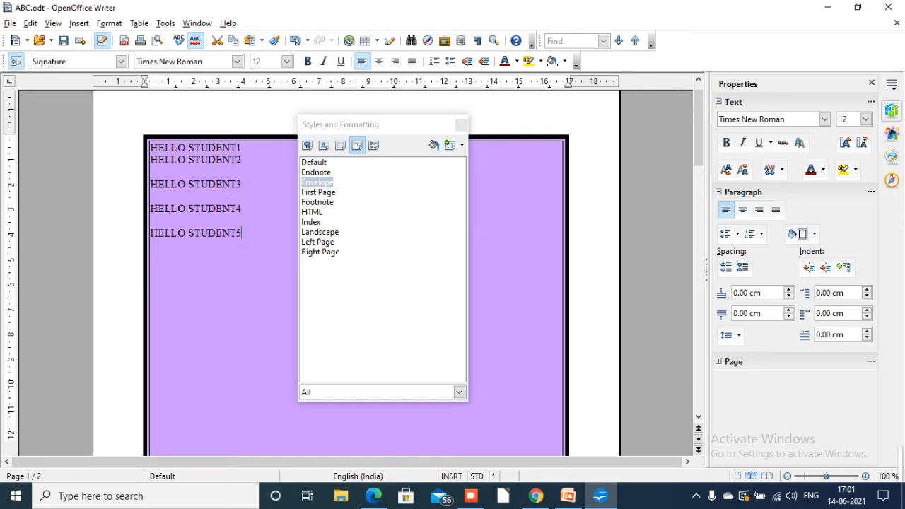
pyautogui.doubleClick(317, 182)
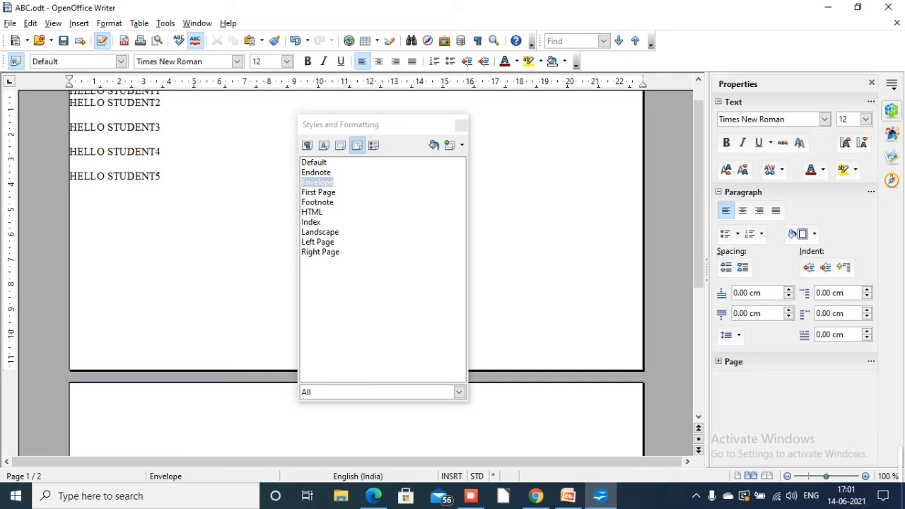
pyautogui.doubleClick(317, 202)
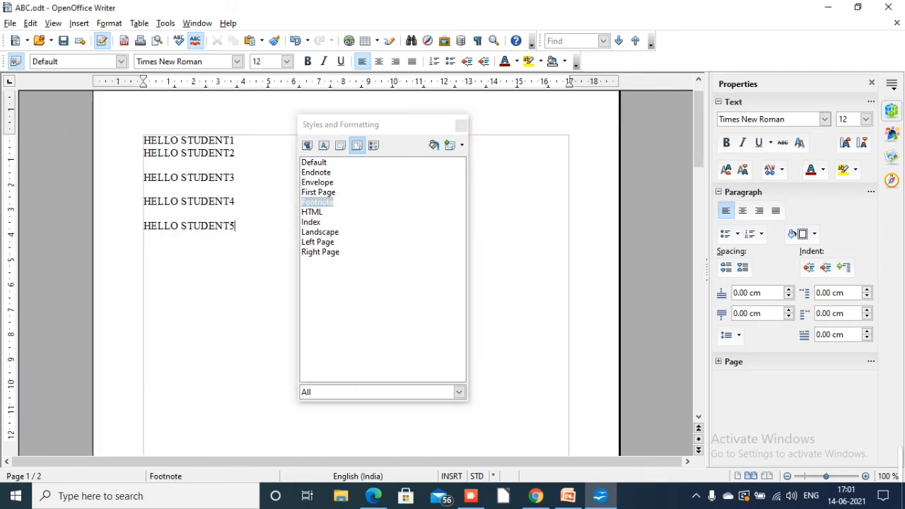
pyautogui.doubleClick(312, 212)
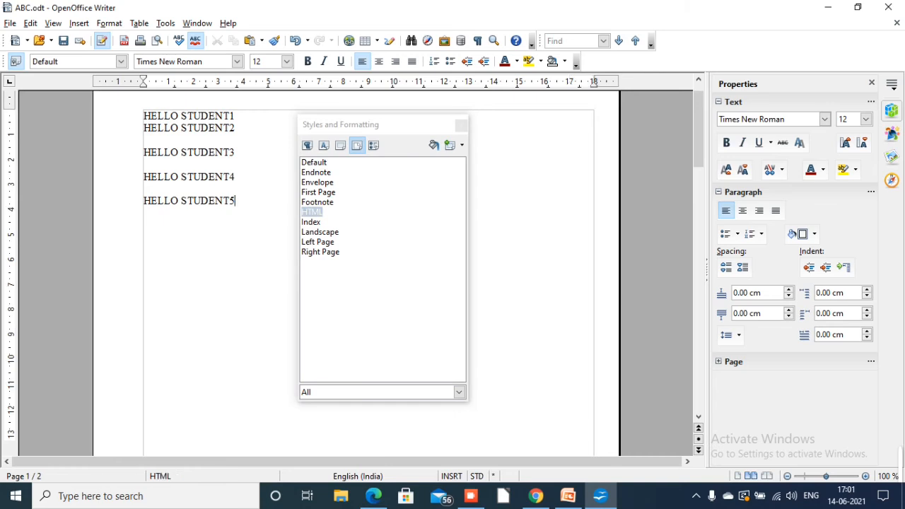
pyautogui.doubleClick(319, 232)
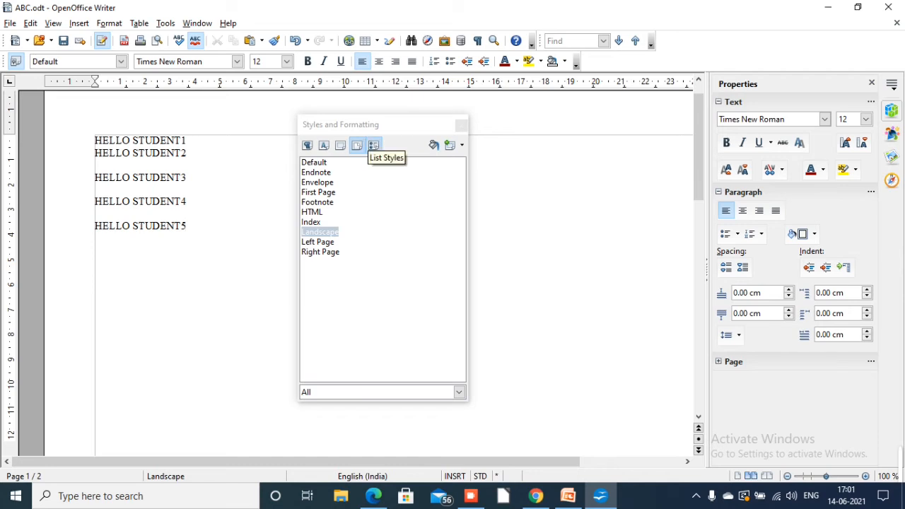
# Show the list styles and apply Numbering 1, Numbering 2 and finally Numbering 3 to the HELLO STUDENT1 and HELLO STUDENT2 lines
pyautogui.click(374, 146)
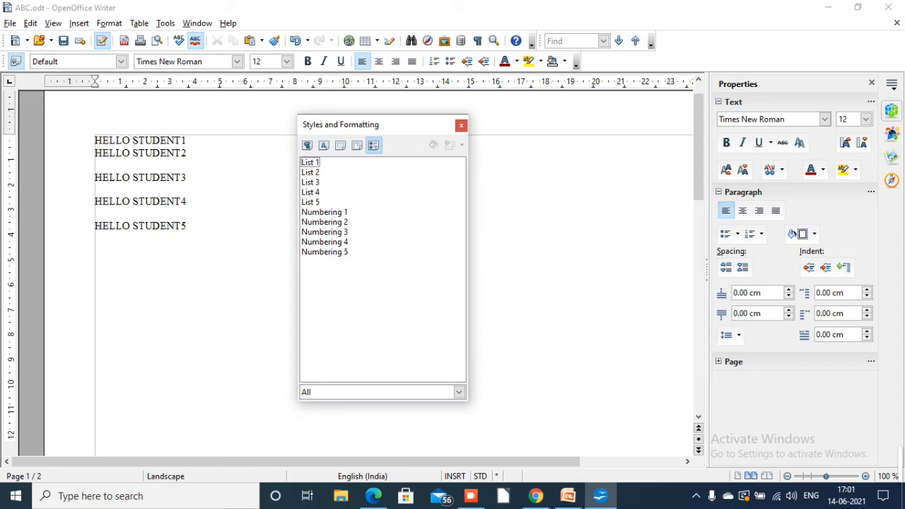
pyautogui.moveTo(95, 140); pyautogui.dragTo(187, 154)
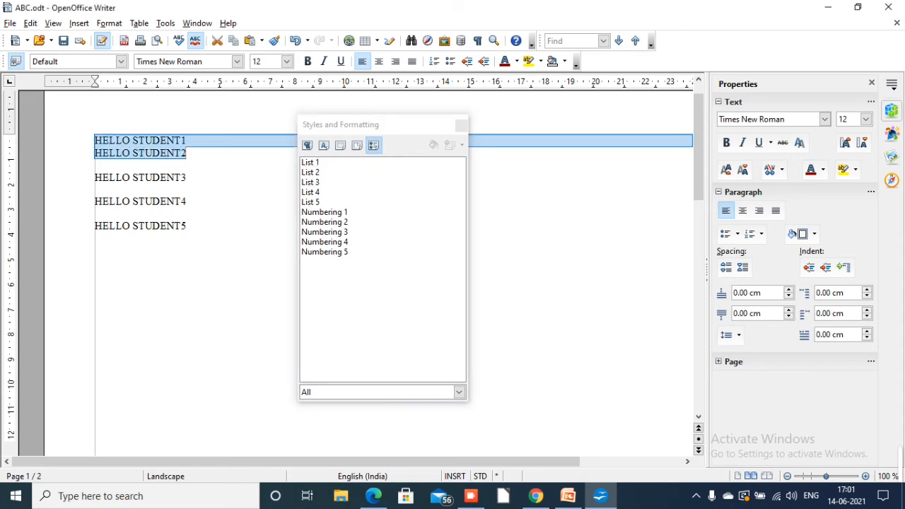
pyautogui.doubleClick(325, 212)
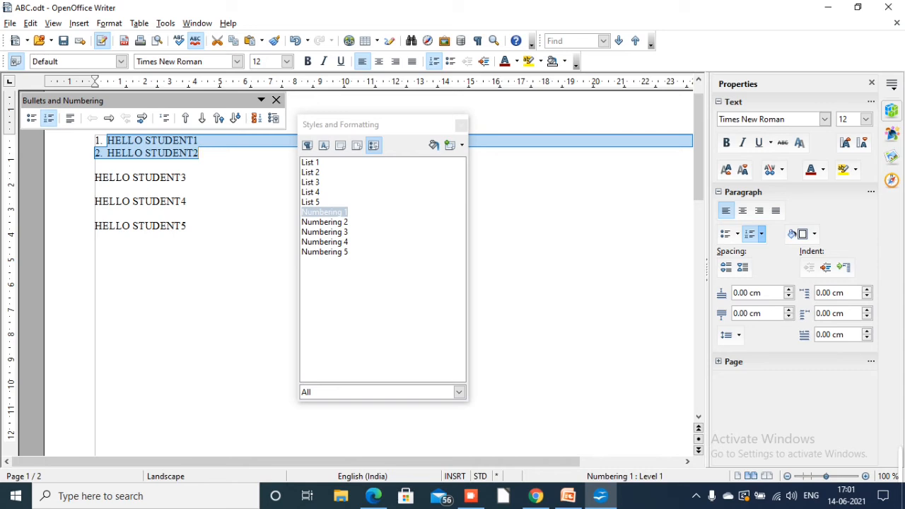
pyautogui.doubleClick(325, 222)
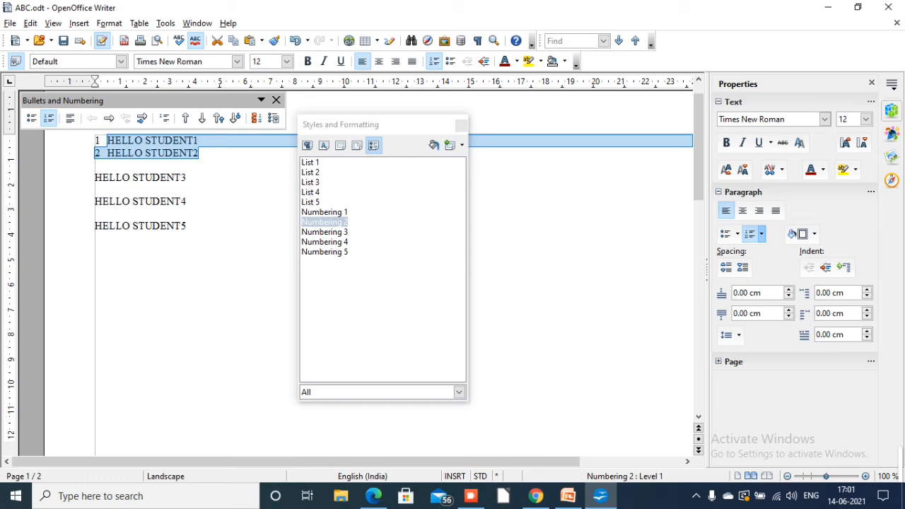
pyautogui.doubleClick(324, 232)
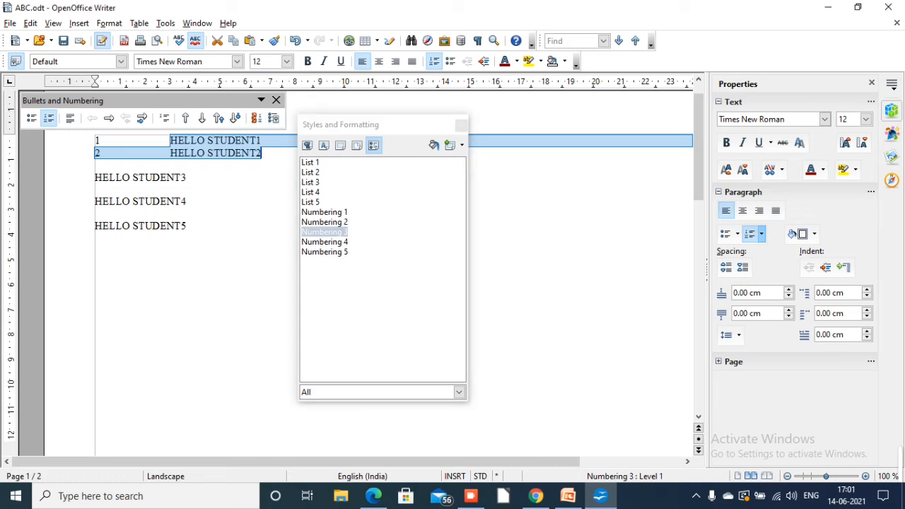
# Apply the Numbering 4 list style to the HELLO STUDENT1 and HELLO STUDENT2 lines and deselect them
pyautogui.doubleClick(324, 241)
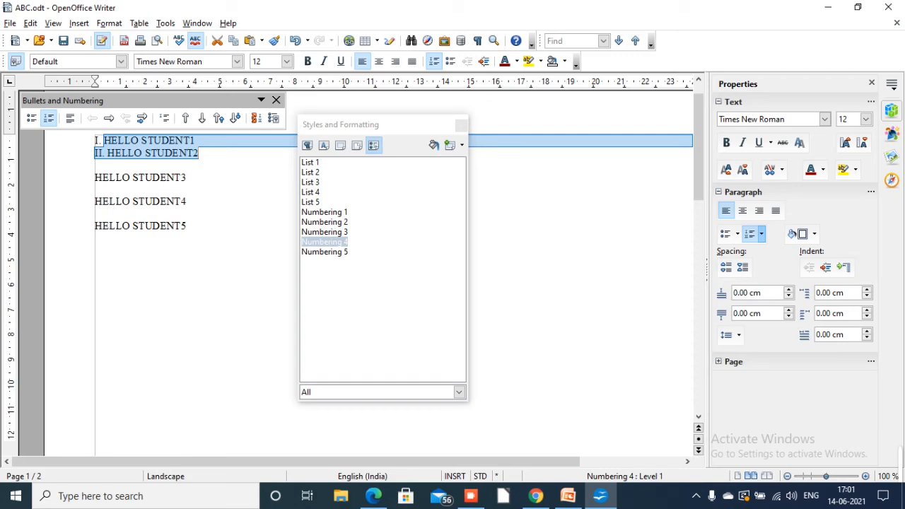
pyautogui.click(240, 283)
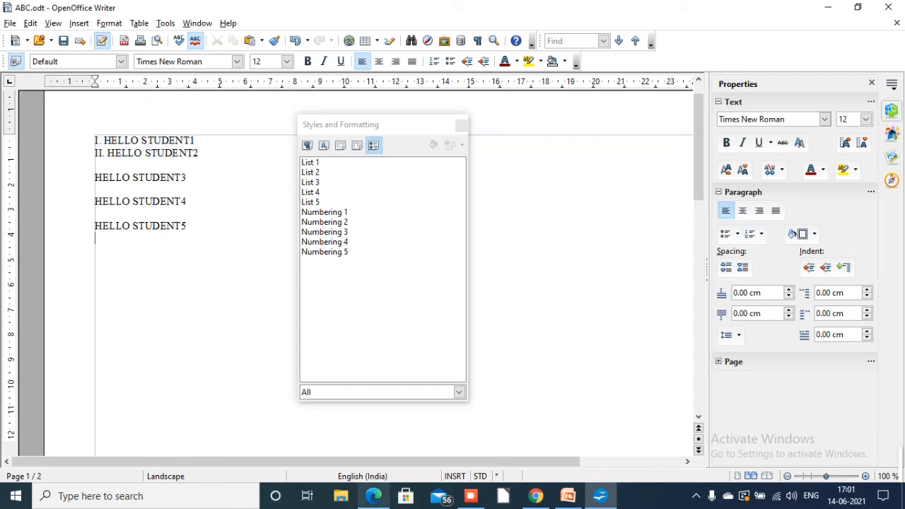
# Read the Using Fill Format mode section of 402-IT_ClassX.pdf in Edge and return to the Writer document
pyautogui.click(374, 495)
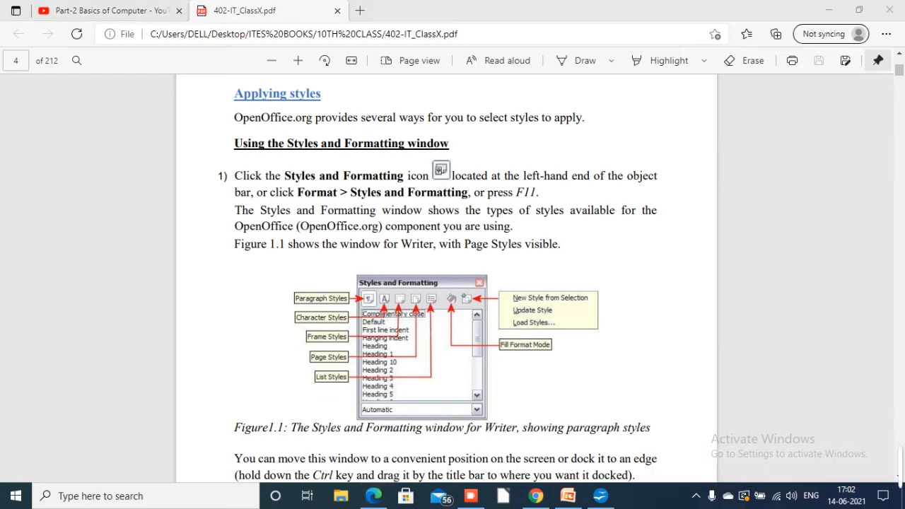
pyautogui.scroll(-5, 446, 283)
pyautogui.scroll(-5, 447, 282)
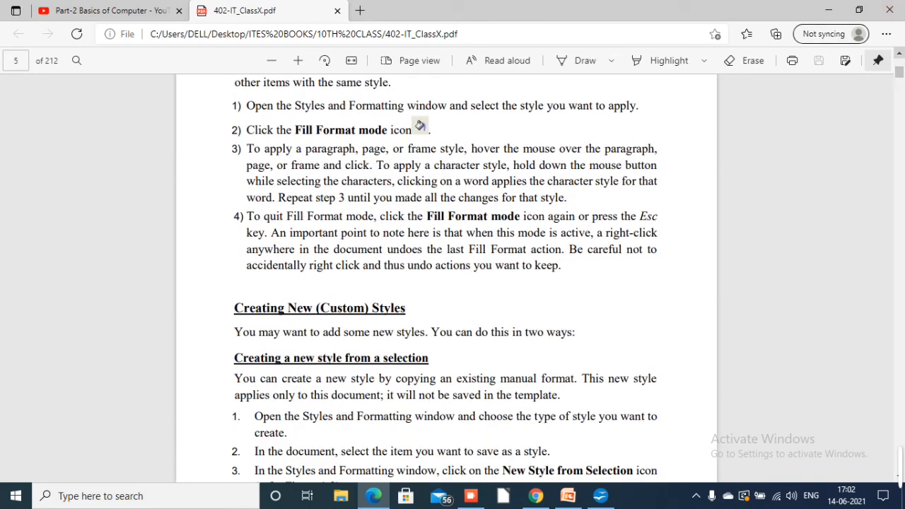
pyautogui.scroll(2, 446, 283)
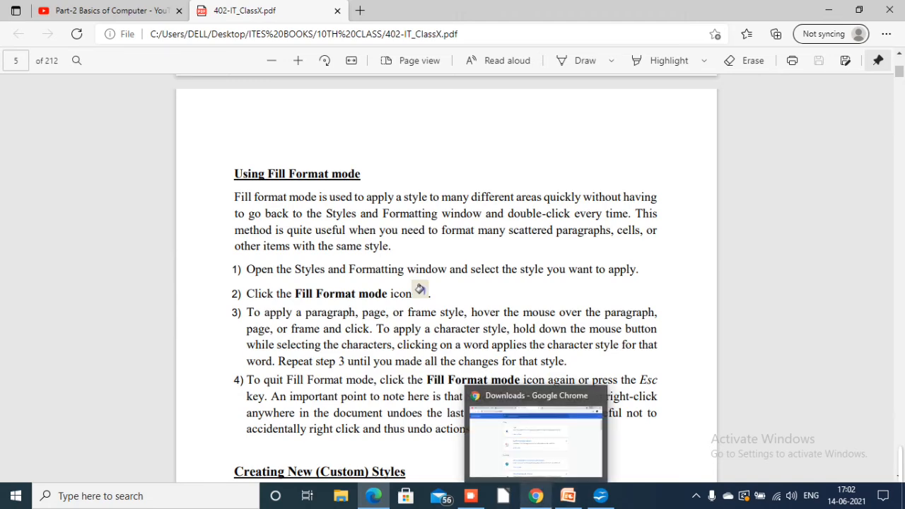
pyautogui.click(568, 495)
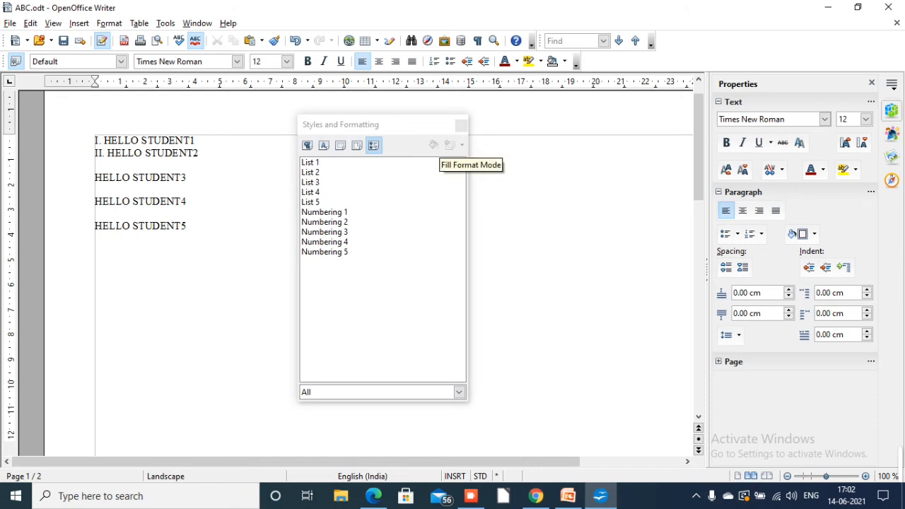
# Try to turn on Fill Format mode with the list styles shown, both before and after selecting HELLO STUDENT3
pyautogui.click(433, 146)
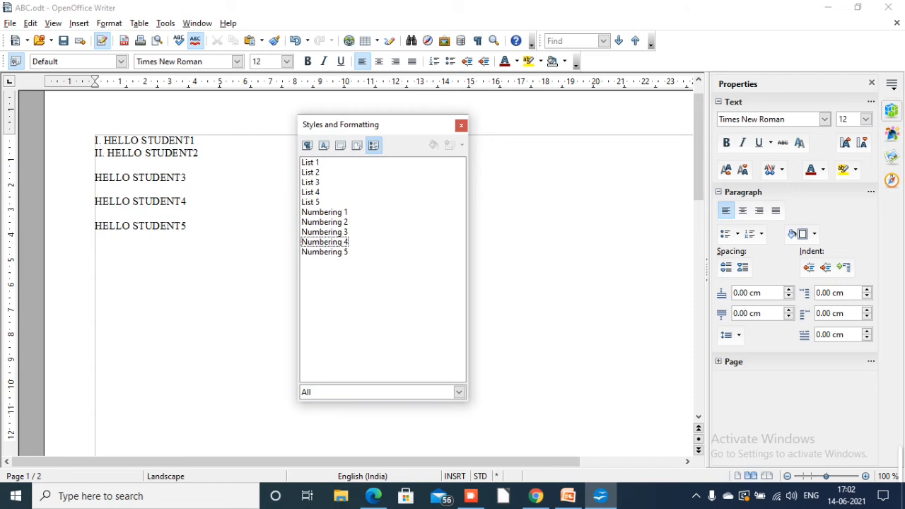
pyautogui.click(95, 177)
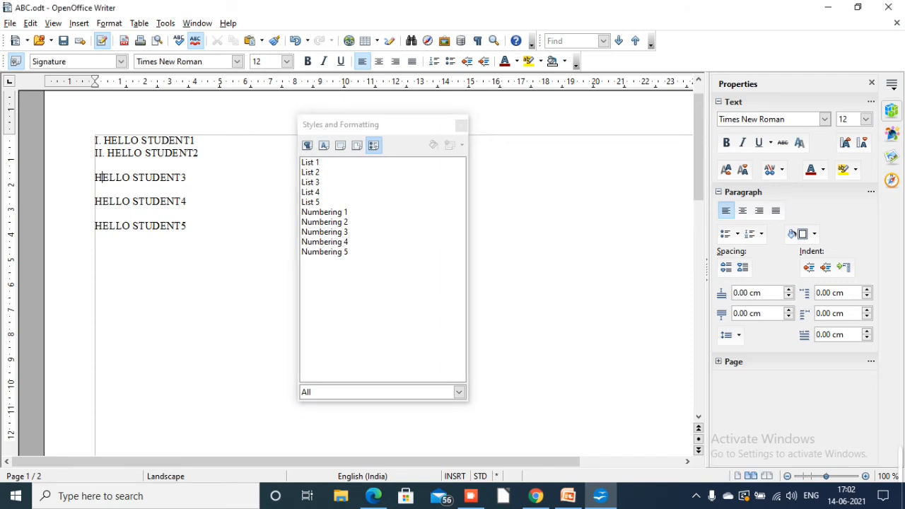
pyautogui.moveTo(95, 177); pyautogui.dragTo(186, 177)
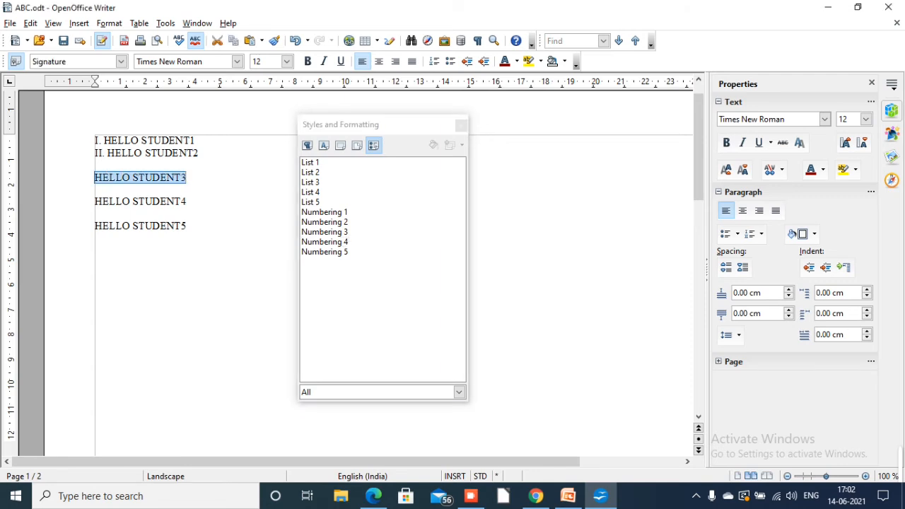
pyautogui.click(433, 146)
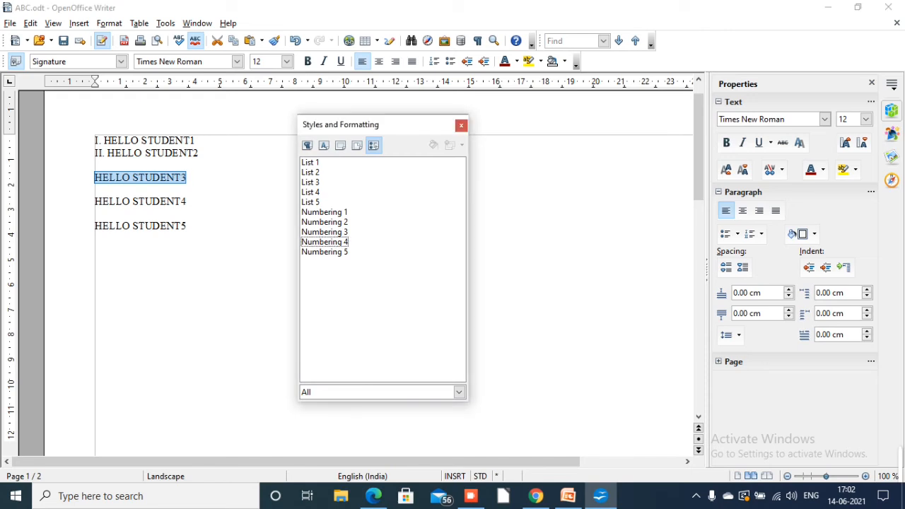
# Turn on Fill Format mode, switch from page to paragraph styles, and fill Text body onto the HELLO STUDENT lines, including HELLO STUDENT4 and HELLO STUDENT1
pyautogui.click(356, 145)
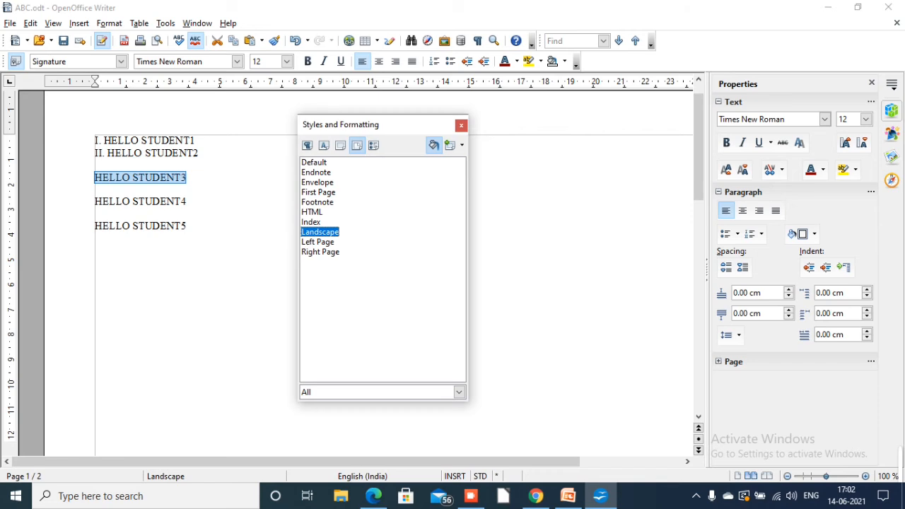
pyautogui.click(434, 145)
pyautogui.click(434, 145)
pyautogui.click(306, 145)
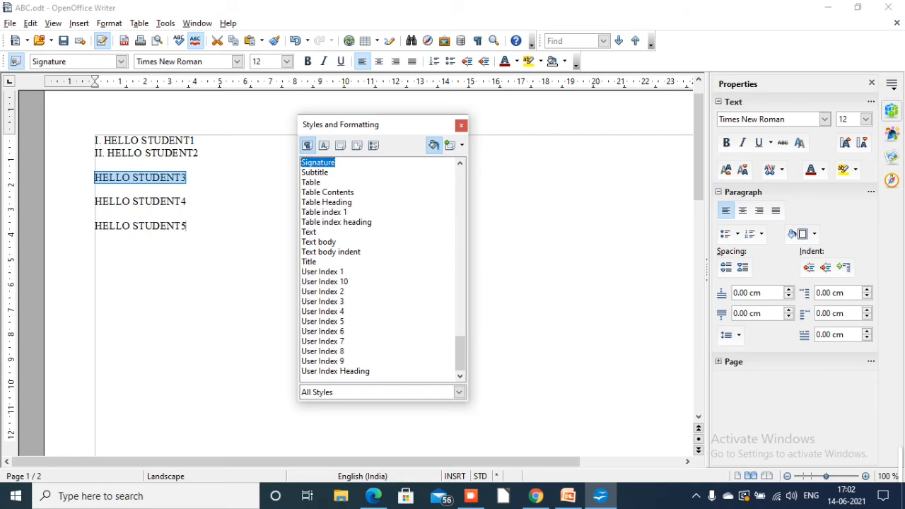
pyautogui.doubleClick(319, 241)
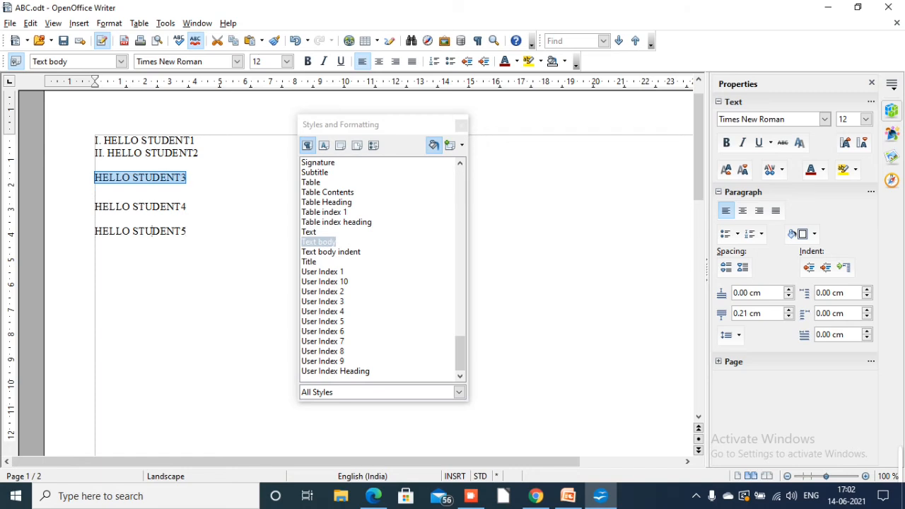
pyautogui.click(129, 207)
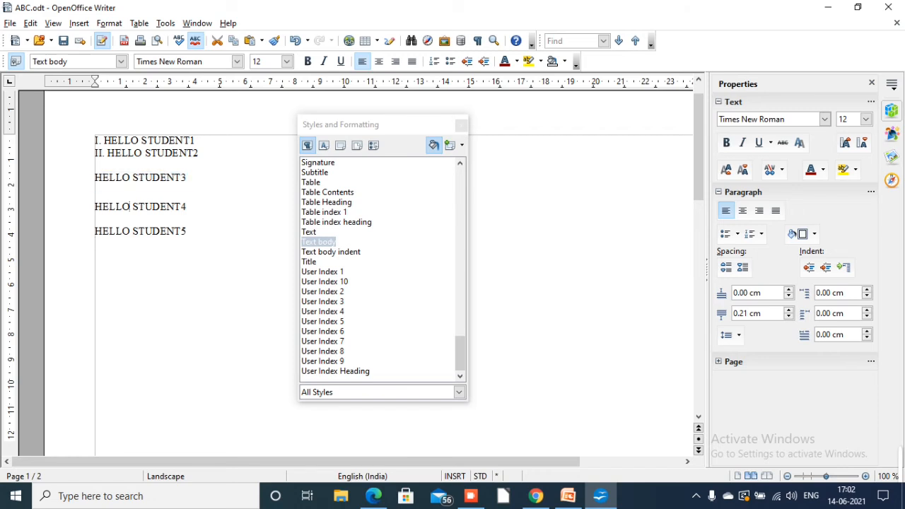
pyautogui.click(175, 140)
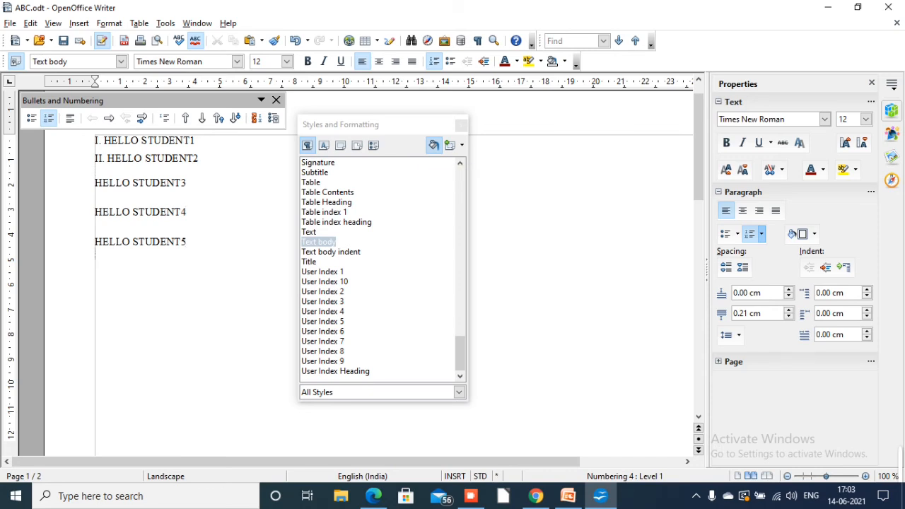
# Try the User Index 5 and User Index 3 paragraph styles on the HELLO STUDENT1 line and select User Index 2
pyautogui.click(322, 321)
pyautogui.click(175, 140)
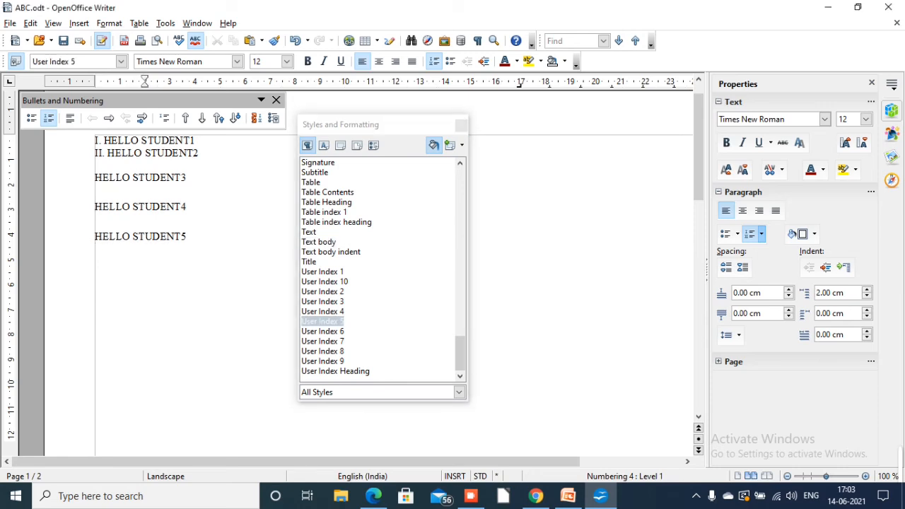
pyautogui.doubleClick(323, 301)
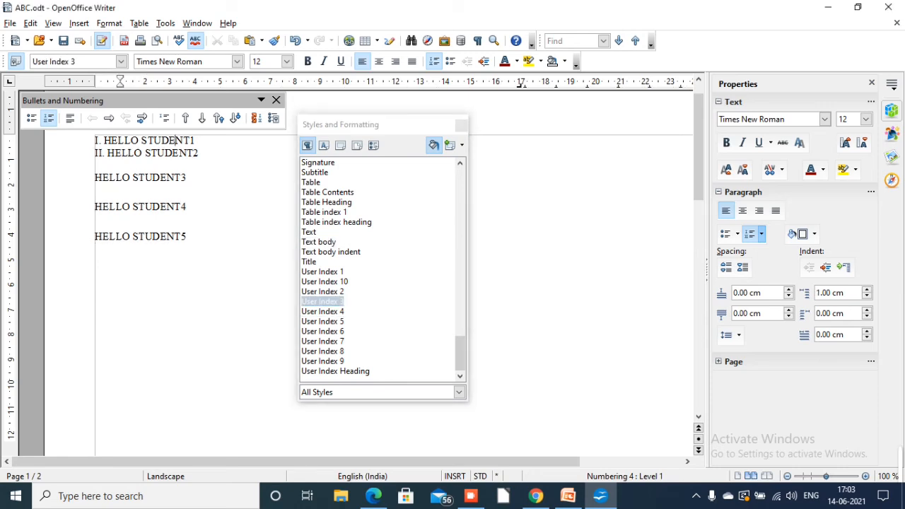
pyautogui.click(323, 291)
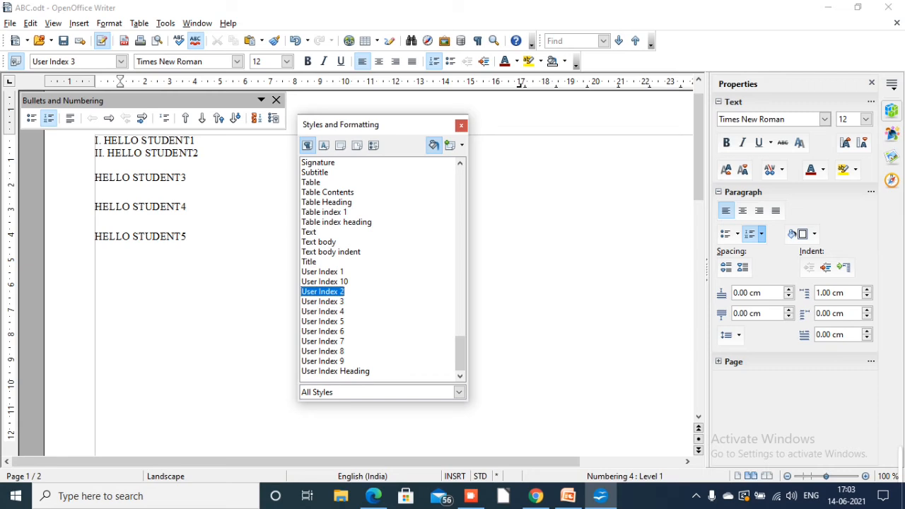
pyautogui.scroll(20, 380, 268)
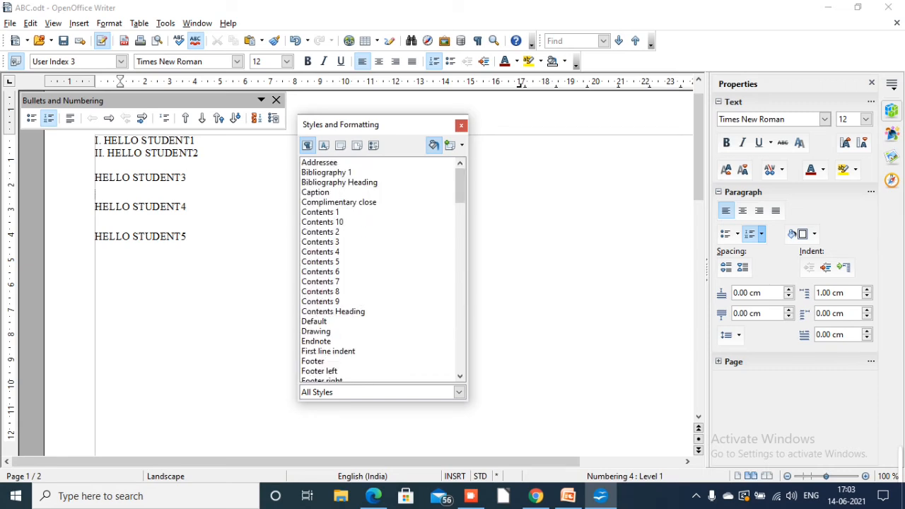
# Fill the Contents 7 paragraph style onto the HELLO STUDENT3, HELLO STUDENT4, HELLO STUDENT5 and HELLO STUDENT2 lines
pyautogui.doubleClick(321, 281)
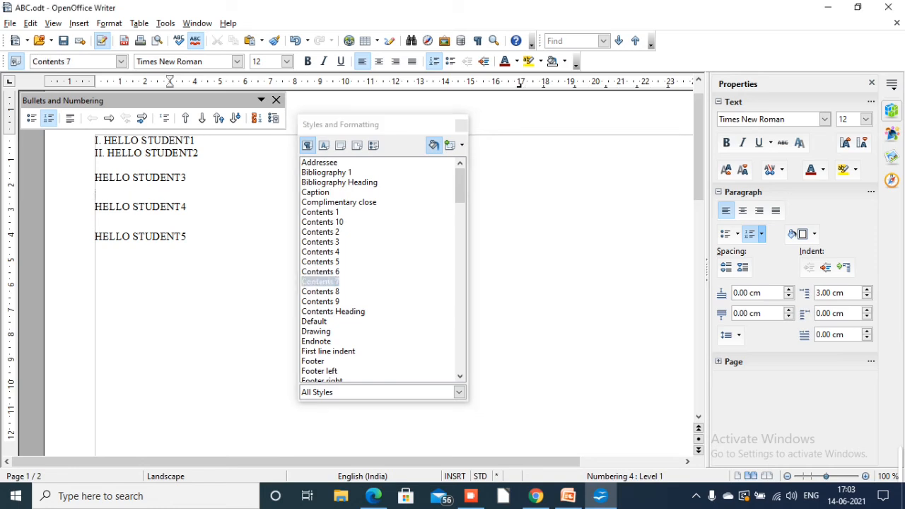
pyautogui.click(191, 177)
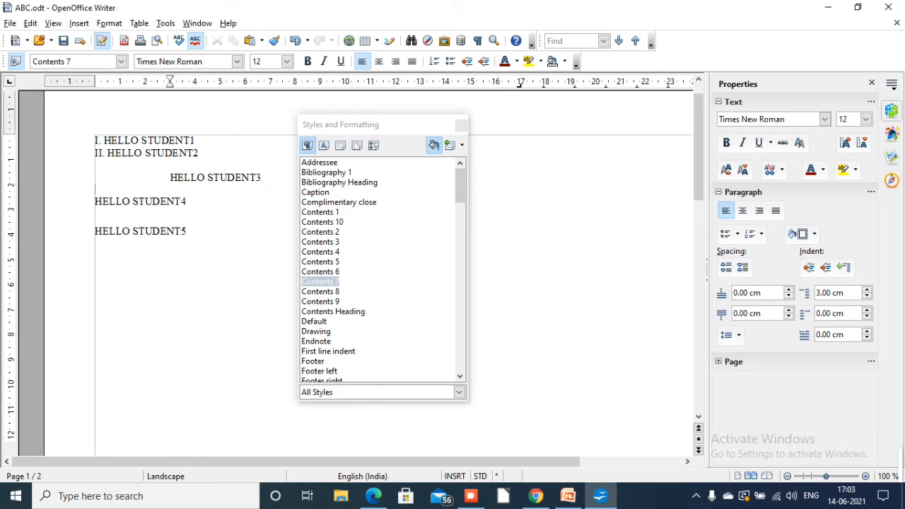
pyautogui.click(101, 202)
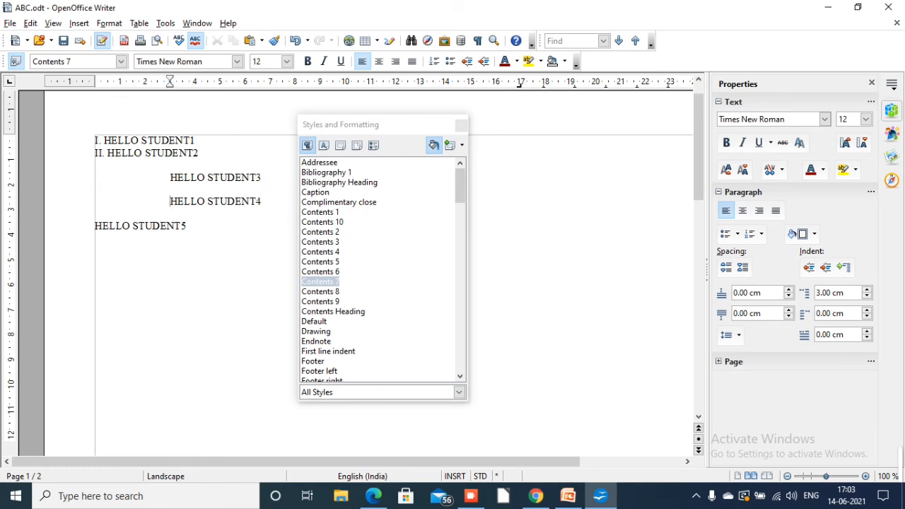
pyautogui.click(136, 225)
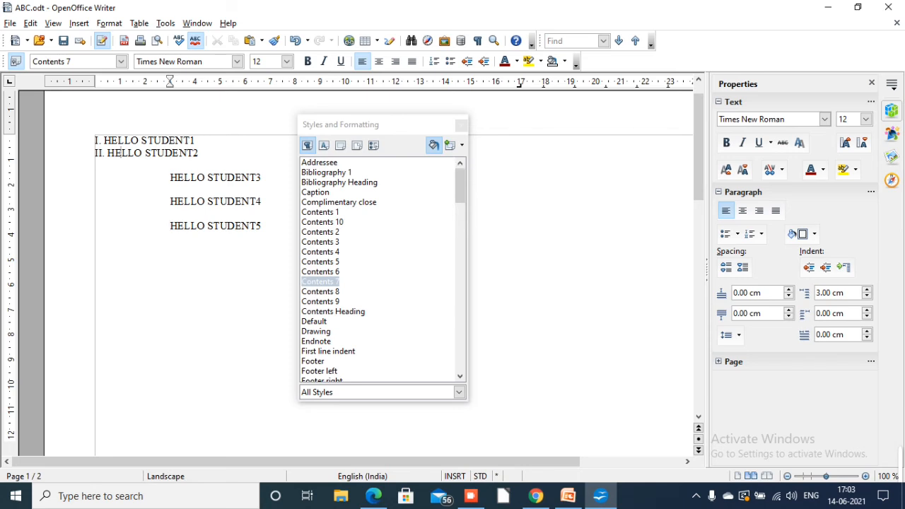
pyautogui.click(121, 153)
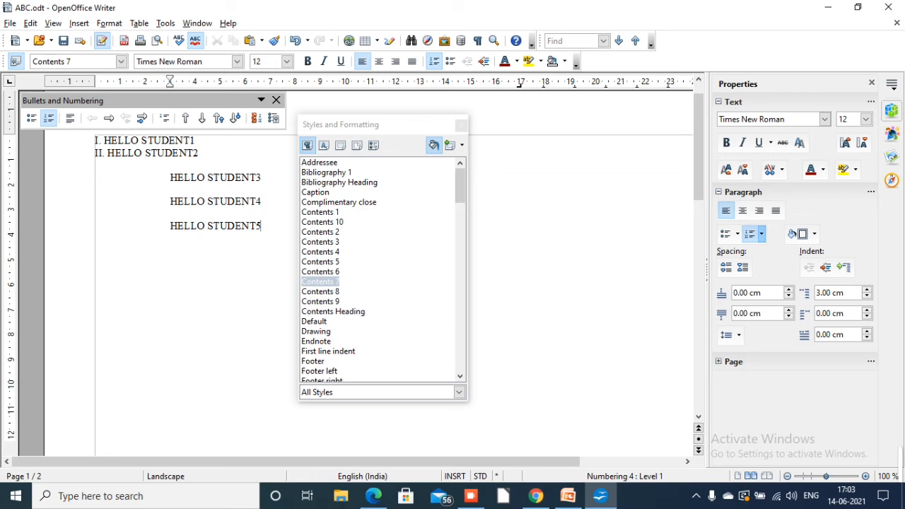
# Fill the Footer paragraph style onto the HELLO STUDENT3 line and close the Styles and Formatting window
pyautogui.click(312, 361)
pyautogui.click(96, 214)
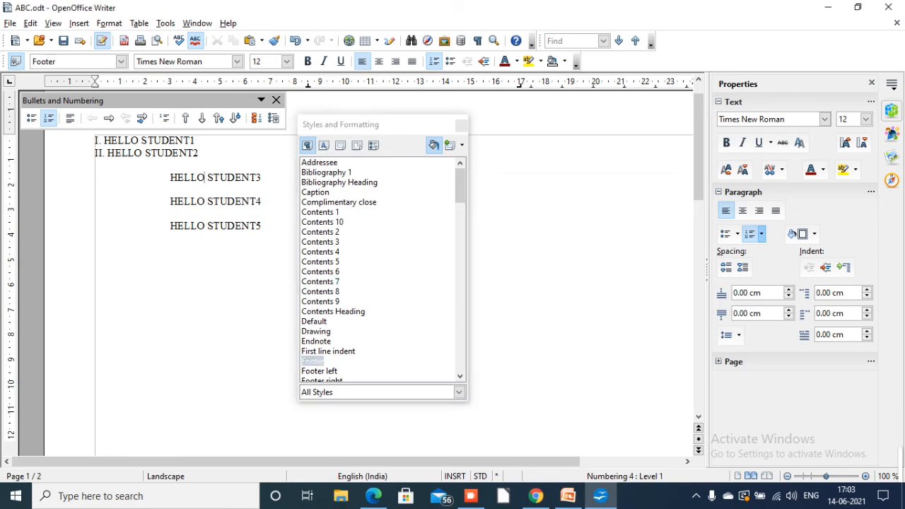
pyautogui.click(96, 214)
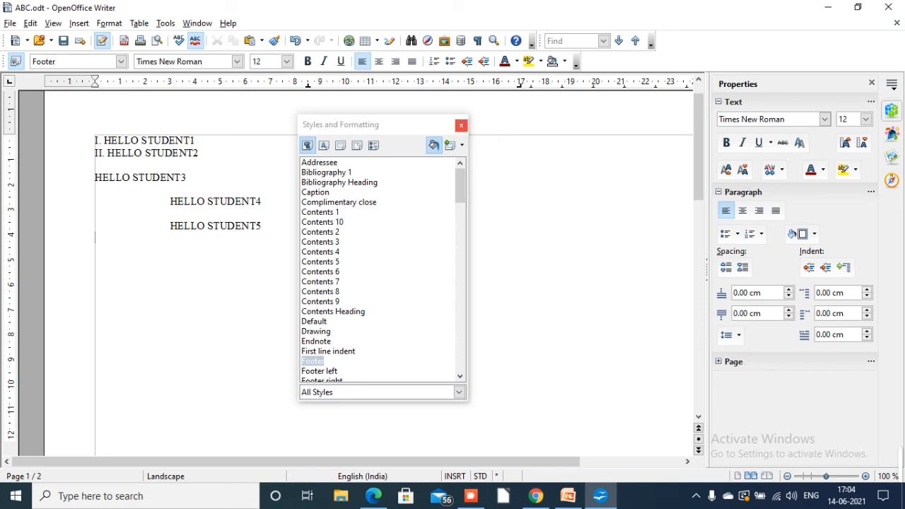
pyautogui.click(461, 125)
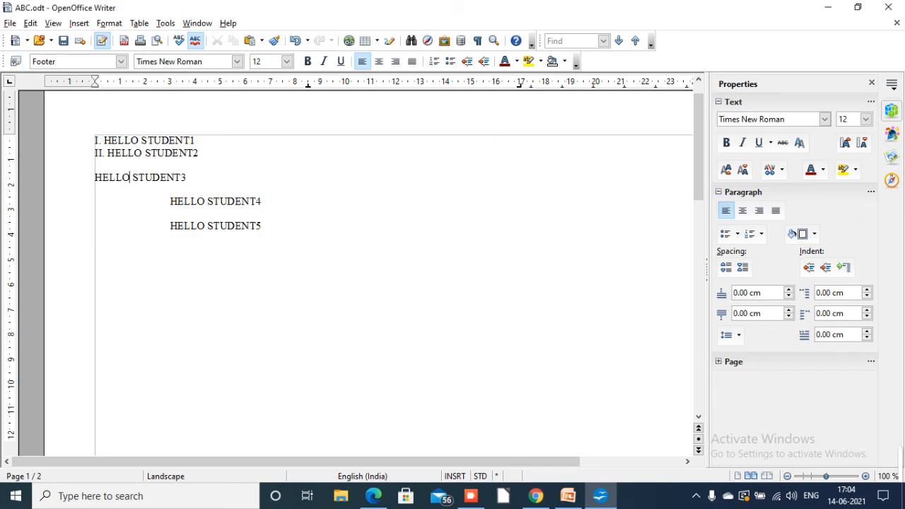
# Read the textbook's Creating New (Custom) Styles section in Edge, return to Writer, and briefly look at the Styles and Formatting window
pyautogui.click(470, 495)
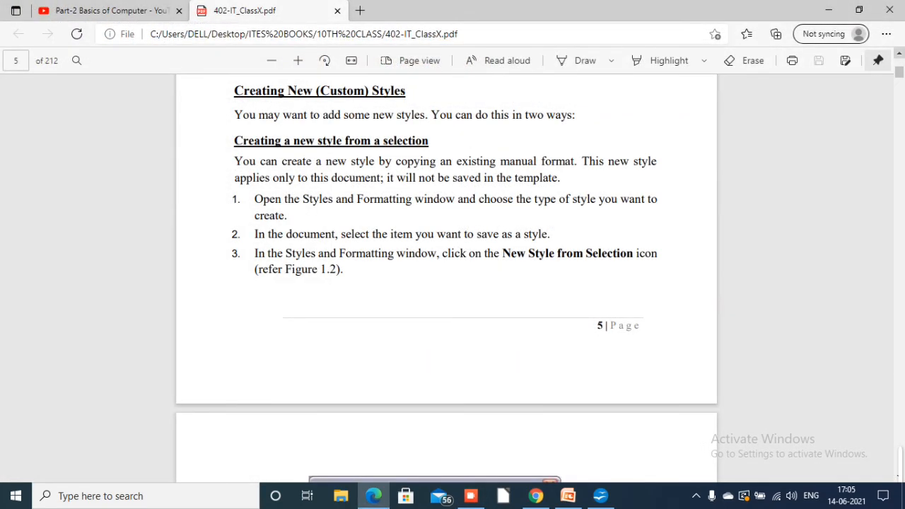
pyautogui.scroll(3, 446, 269)
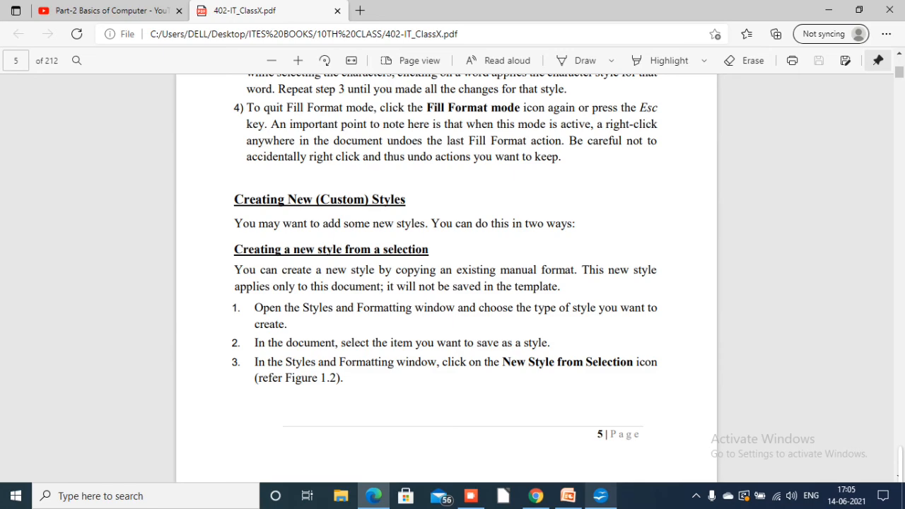
pyautogui.click(601, 496)
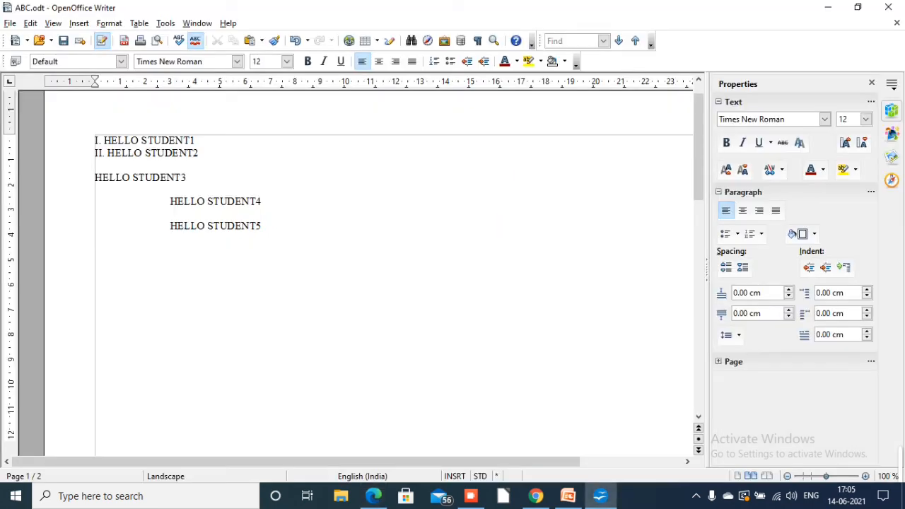
pyautogui.click(15, 61)
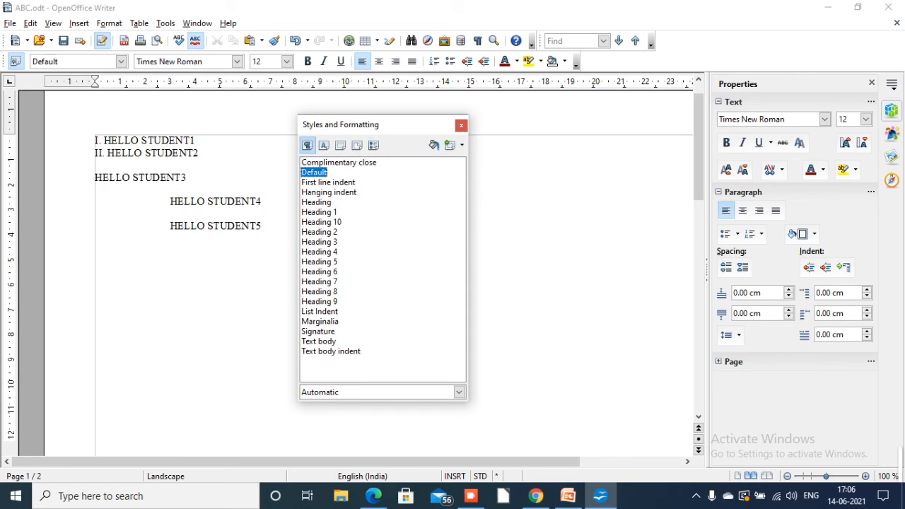
pyautogui.click(461, 125)
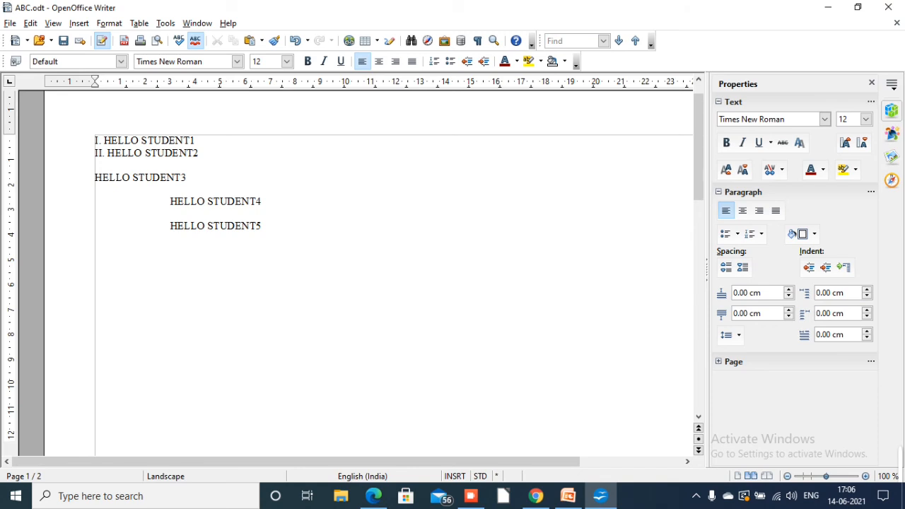
# Format the HELLO STUDENT4 text in the Source Sans Pro Black font at size 32
pyautogui.moveTo(170, 201); pyautogui.dragTo(262, 202)
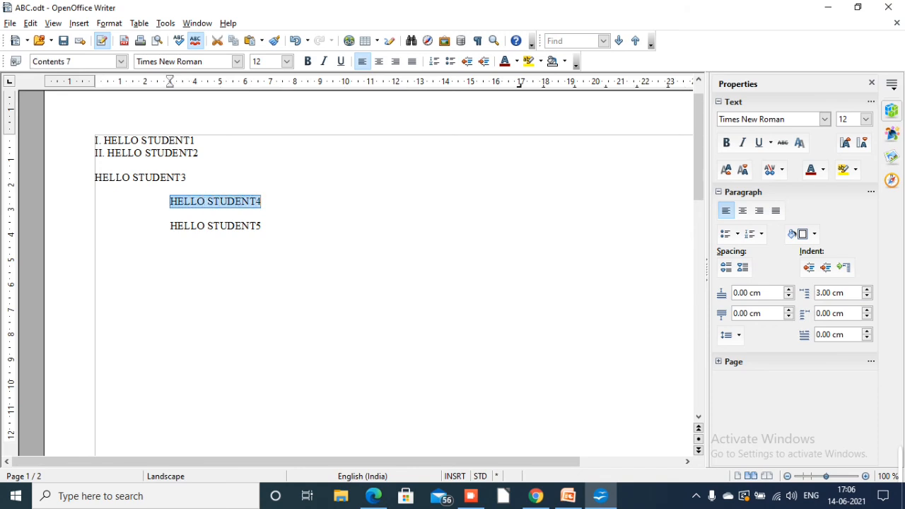
pyautogui.click(237, 61)
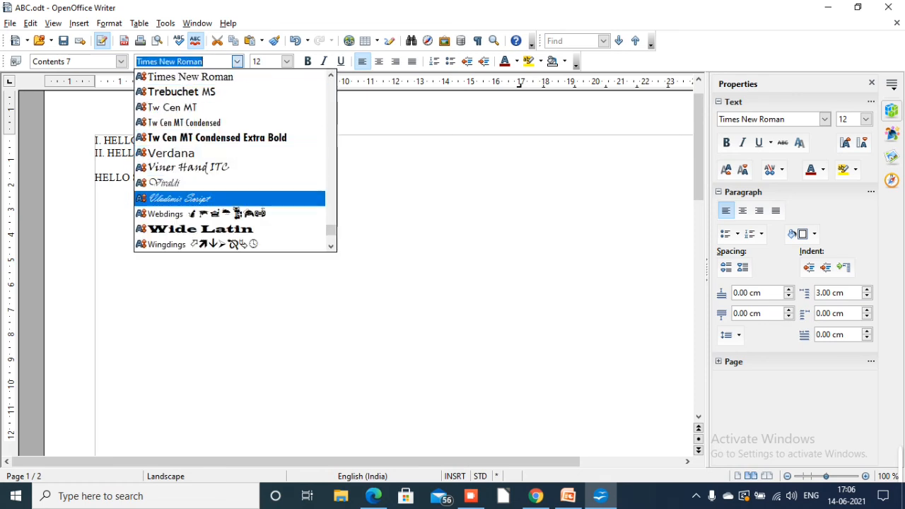
pyautogui.scroll(7, 230, 213)
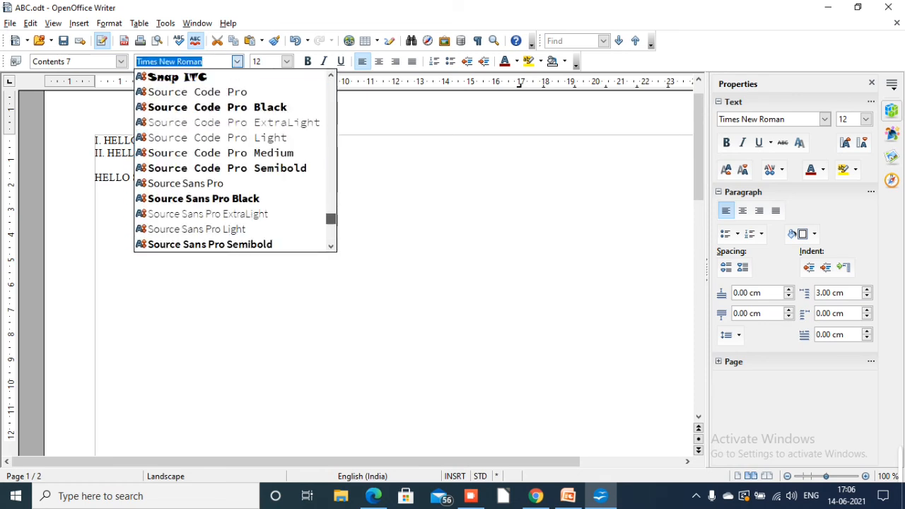
pyautogui.click(203, 197)
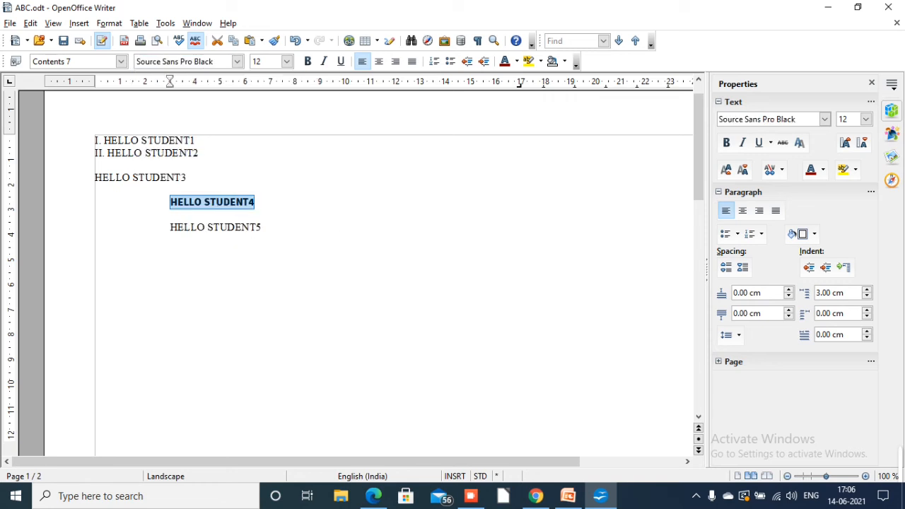
pyautogui.click(286, 61)
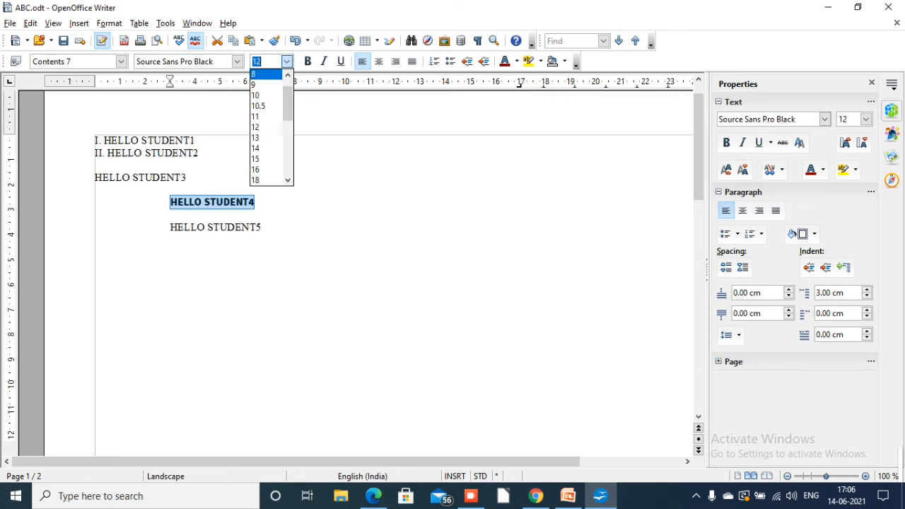
pyautogui.click(255, 180)
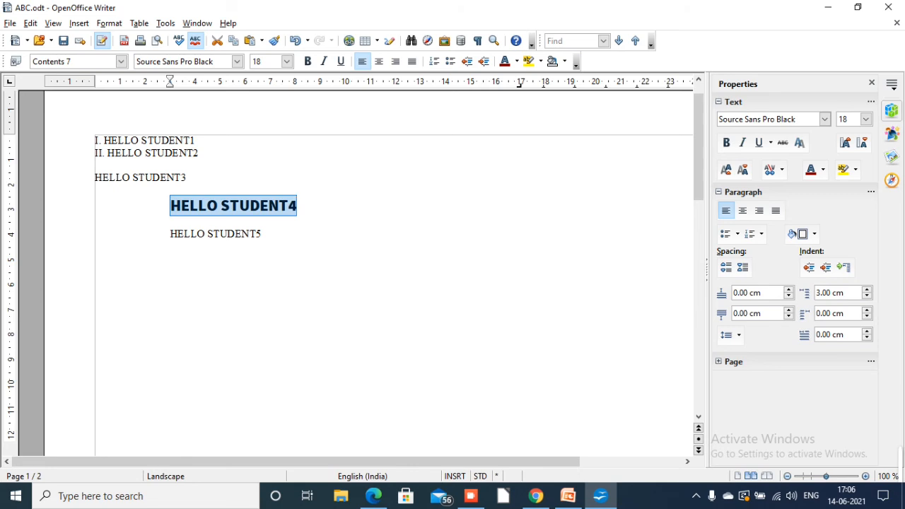
pyautogui.click(286, 61)
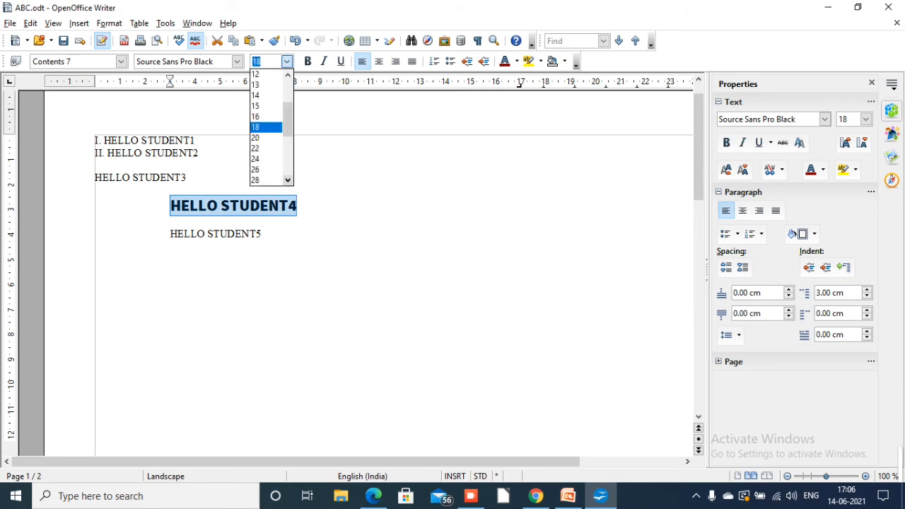
pyautogui.click(266, 170)
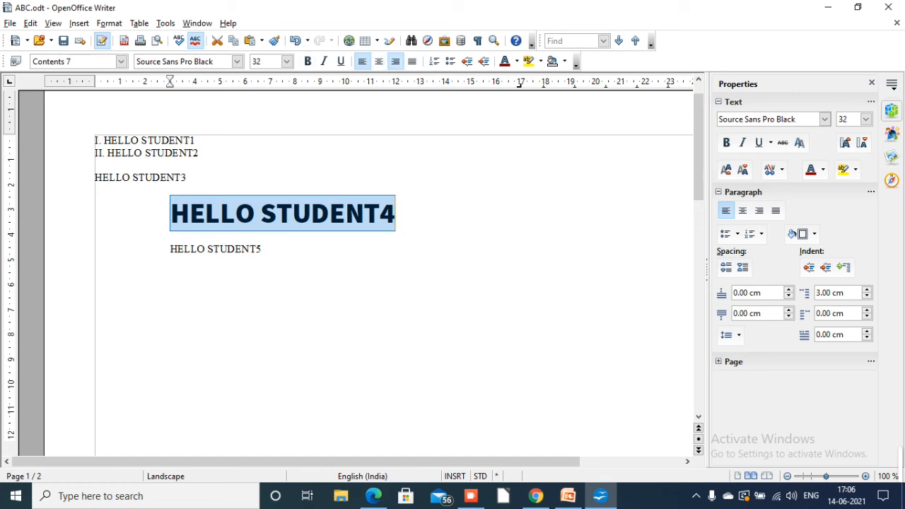
# Try right and left alignment on the HELLO STUDENT4 line and leave it centred
pyautogui.click(379, 61)
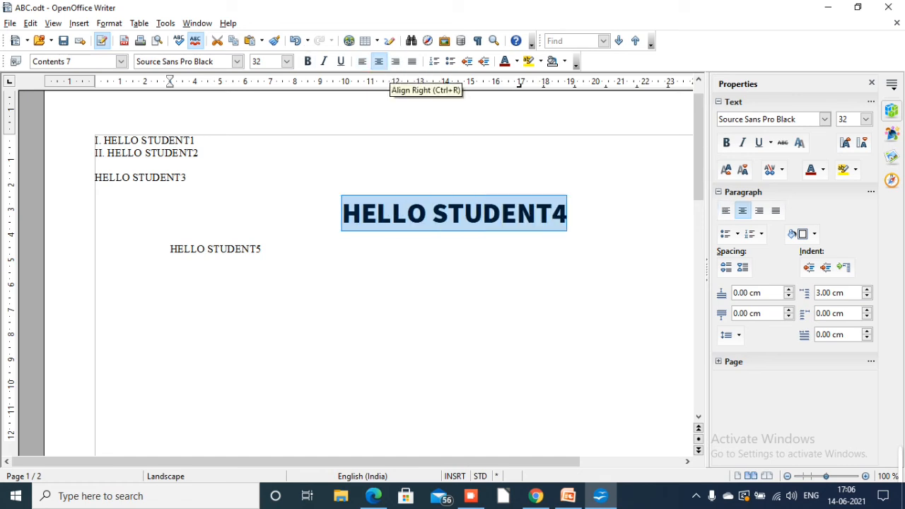
pyautogui.click(395, 61)
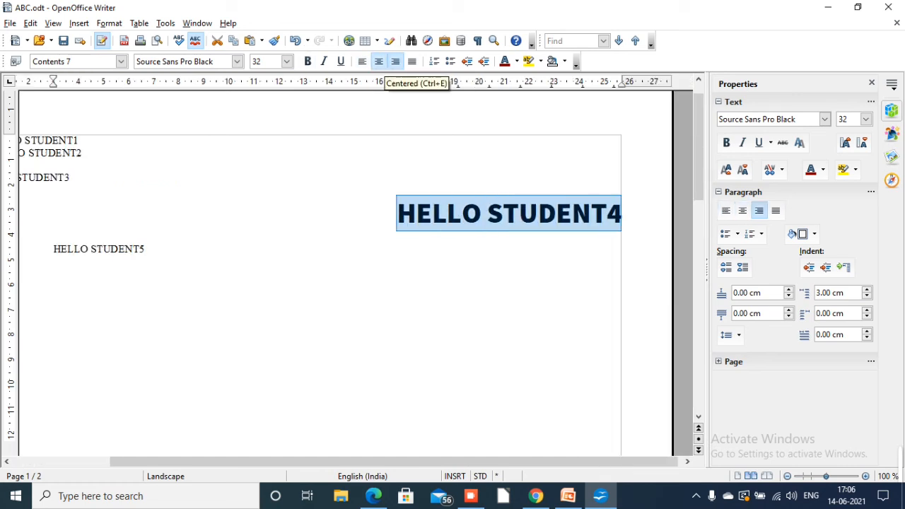
pyautogui.click(362, 61)
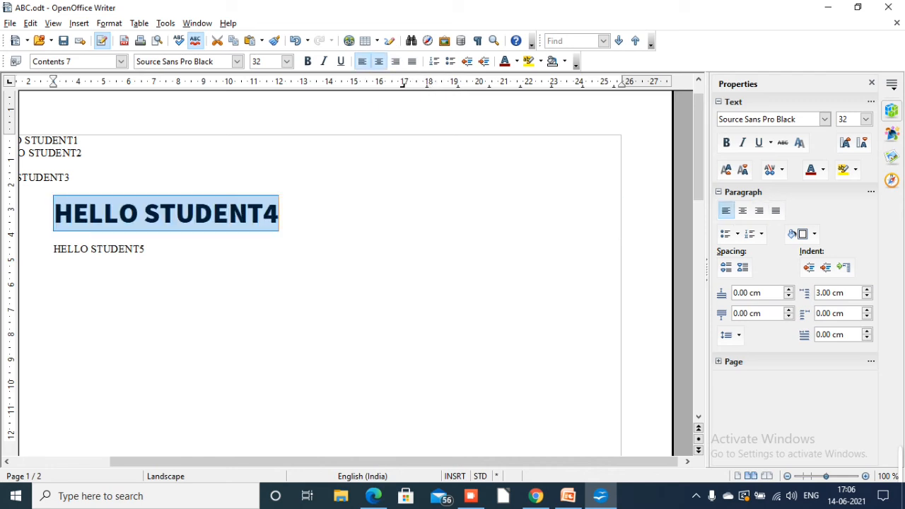
pyautogui.click(378, 61)
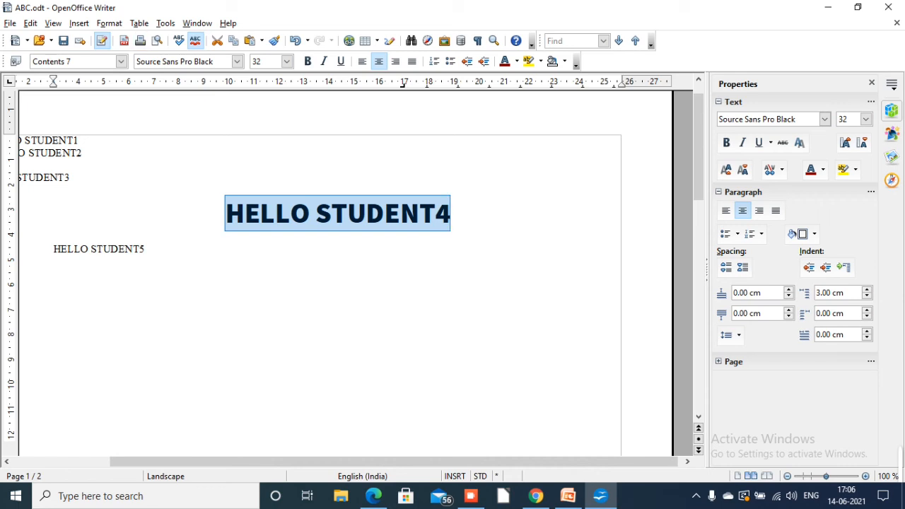
# Give the HELLO STUDENT4 text a Magenta 2 character background and deselect it
pyautogui.click(109, 23)
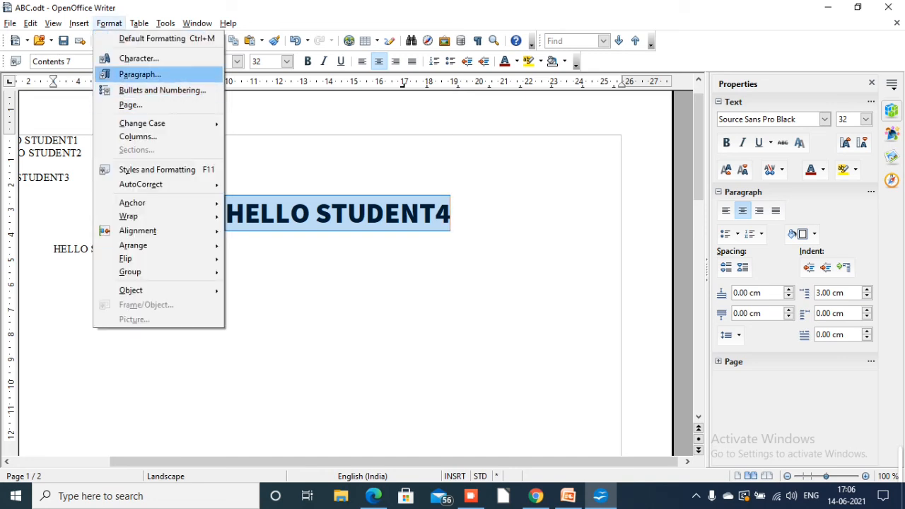
pyautogui.click(139, 58)
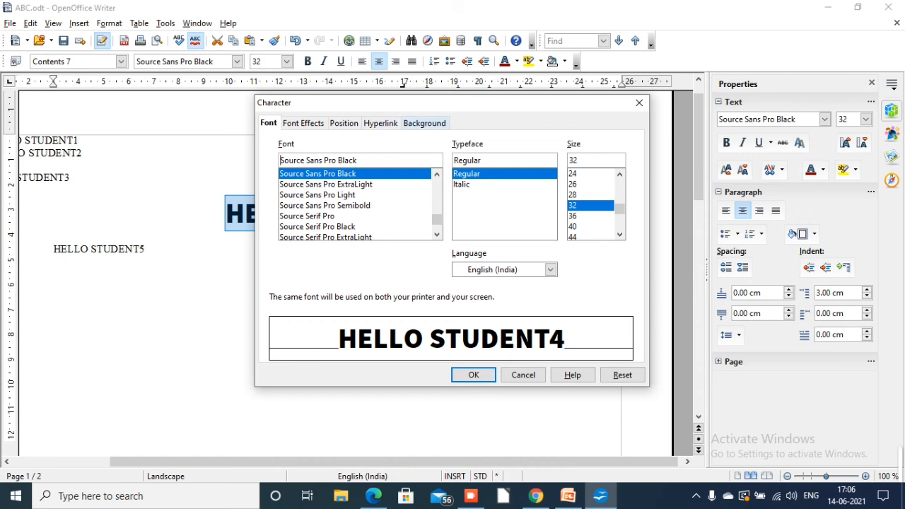
pyautogui.click(424, 123)
pyautogui.click(333, 203)
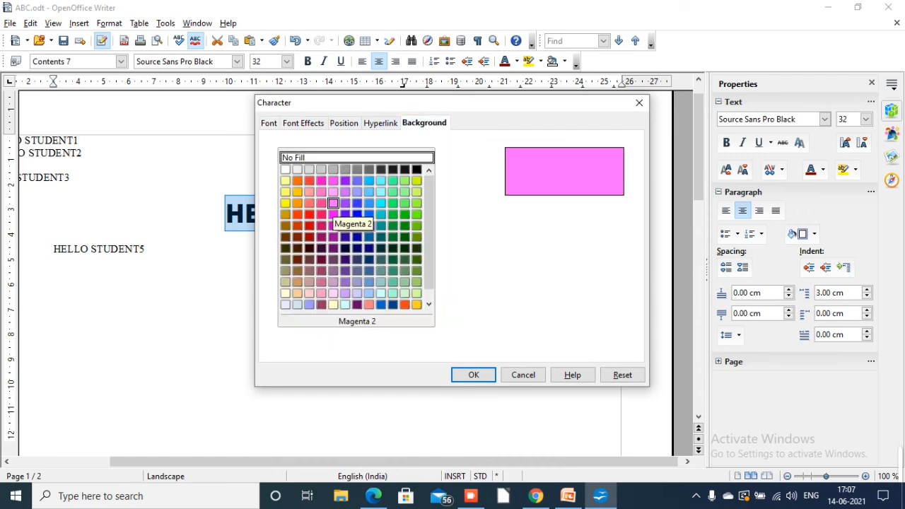
pyautogui.press('Return')
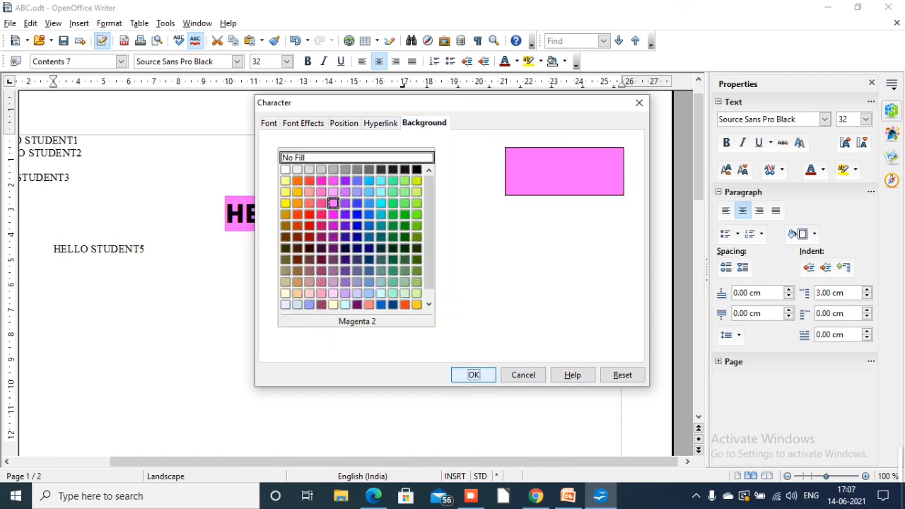
pyautogui.click(32, 261)
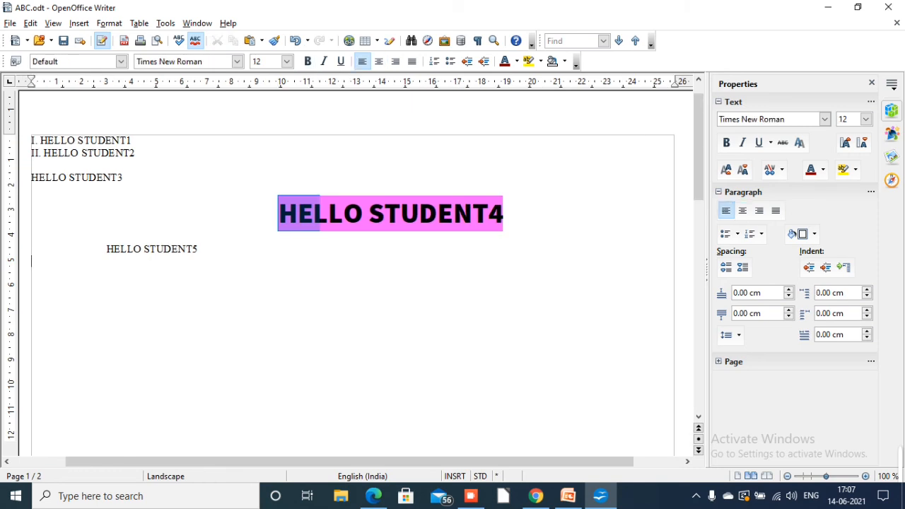
# Create a new paragraph style named hello from the formatted HELLO STUDENT4 selection
pyautogui.moveTo(318, 214); pyautogui.dragTo(279, 214)
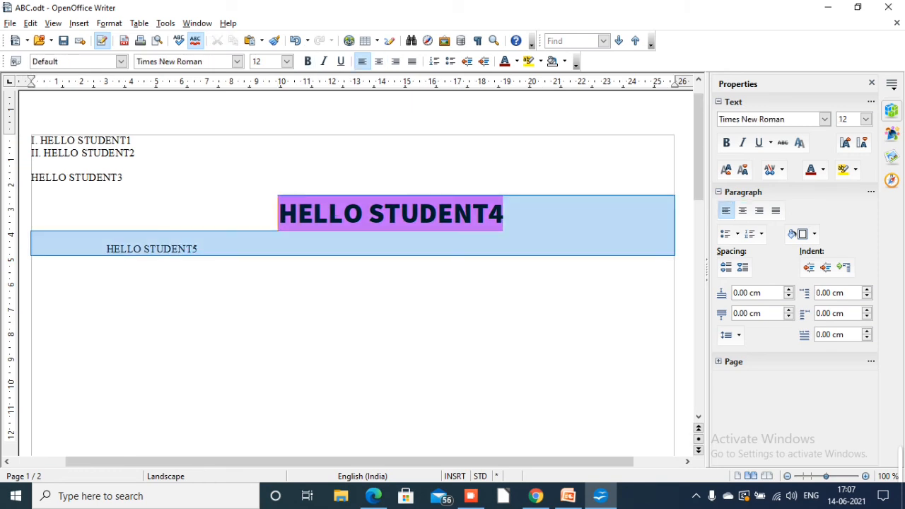
pyautogui.click(279, 215)
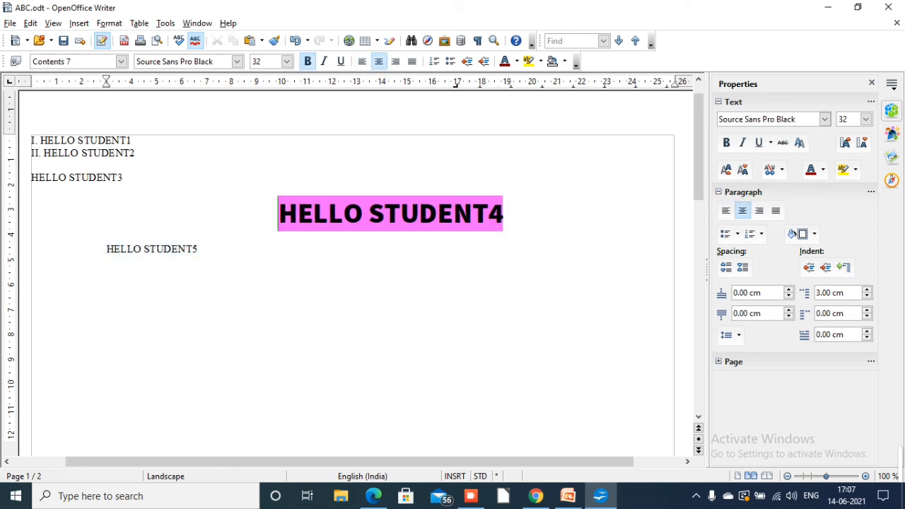
pyautogui.moveTo(279, 214); pyautogui.dragTo(503, 214)
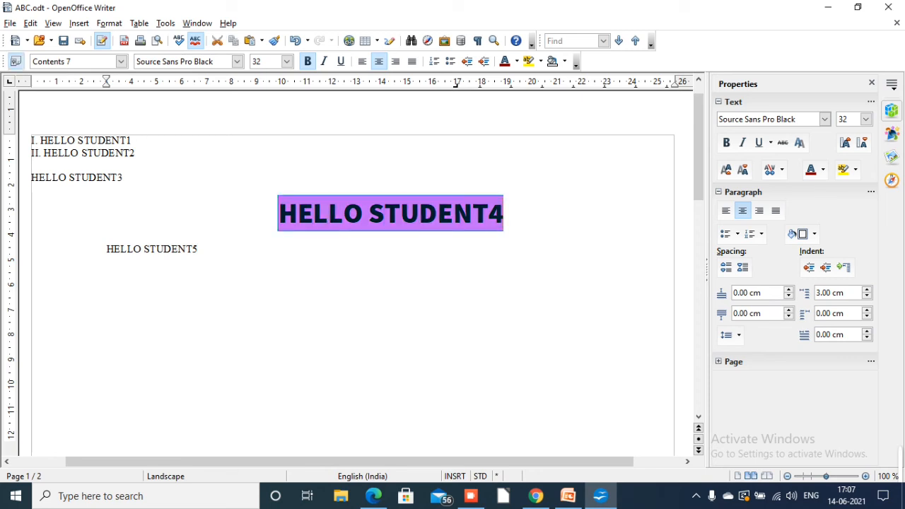
pyautogui.click(16, 61)
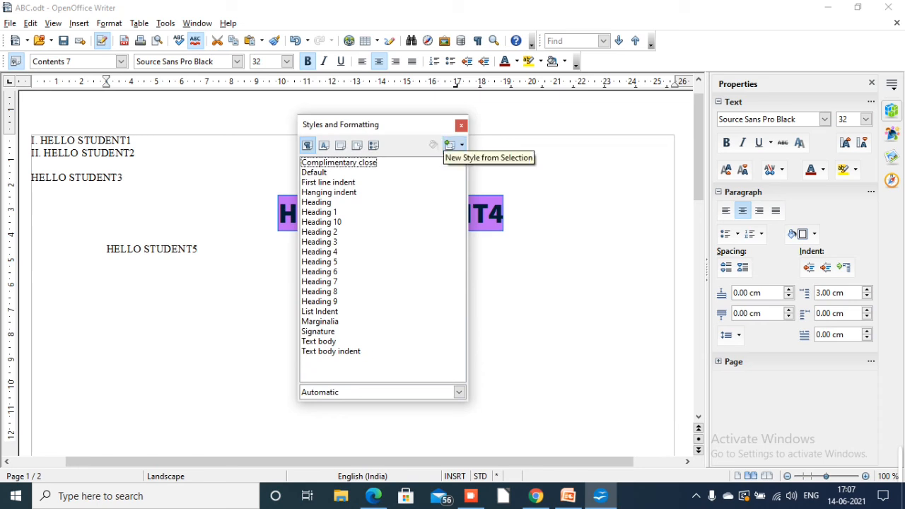
pyautogui.click(450, 145)
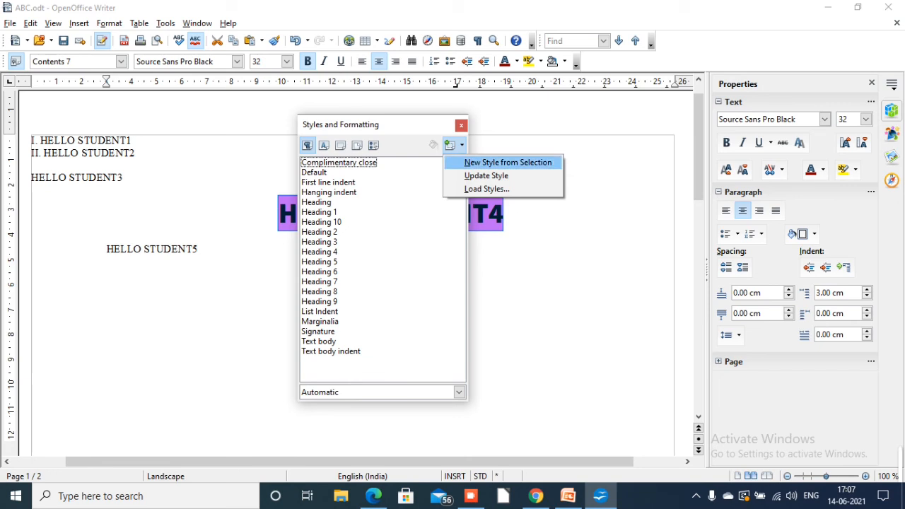
pyautogui.click(508, 163)
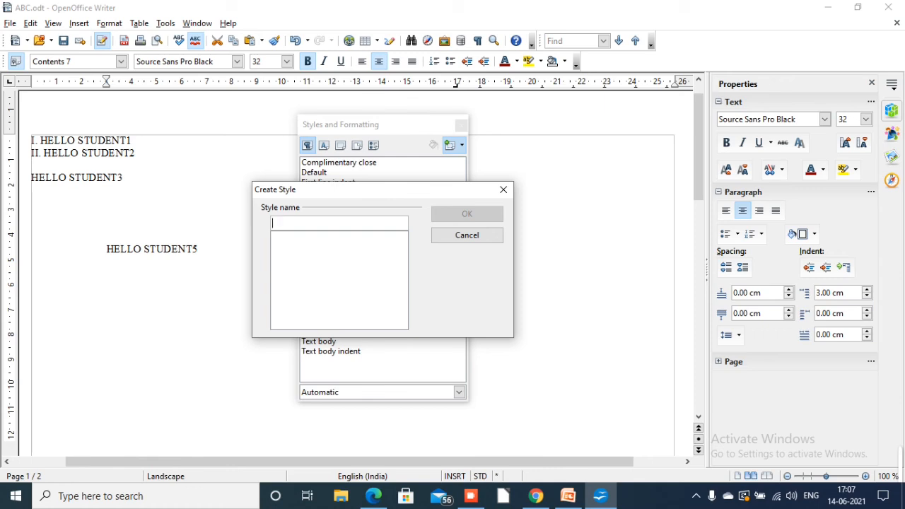
pyautogui.write('hello')
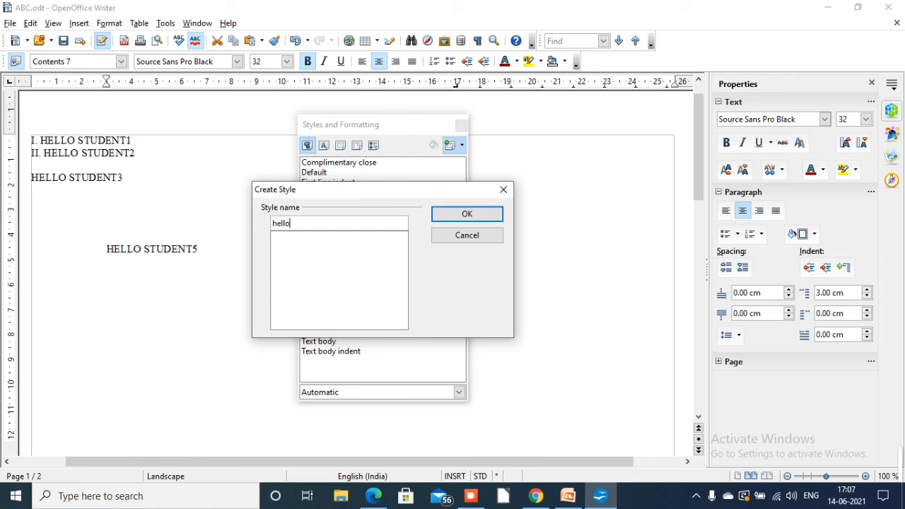
pyautogui.press('Return')
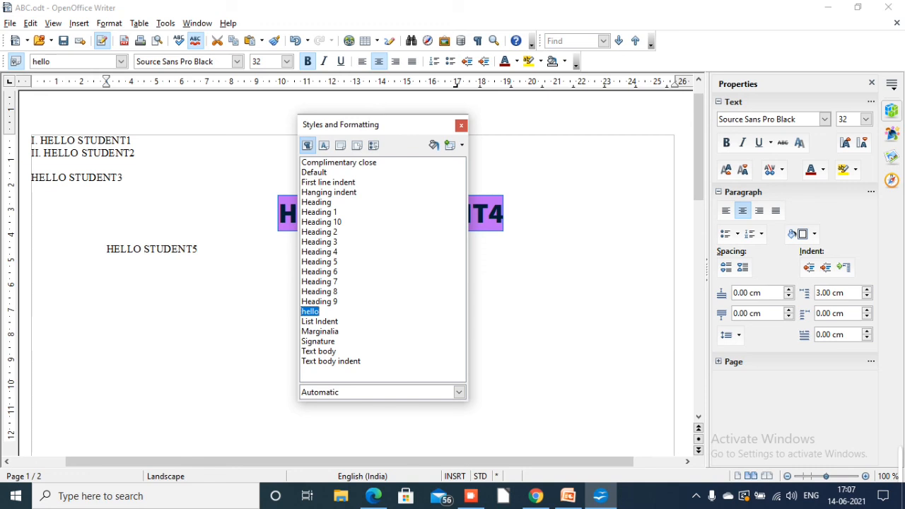
# Apply the custom hello paragraph style to the HELLO STUDENT5 line
pyautogui.click(32, 260)
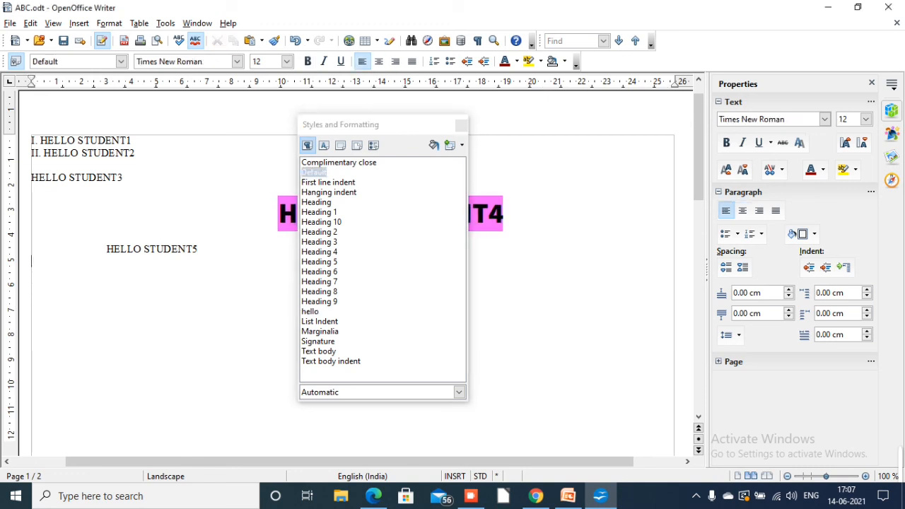
pyautogui.click(309, 311)
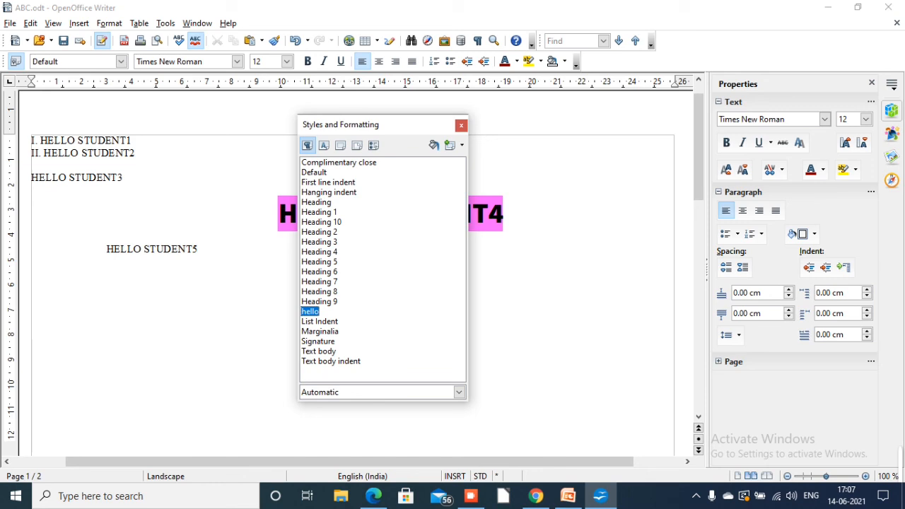
pyautogui.moveTo(106, 249); pyautogui.dragTo(197, 249)
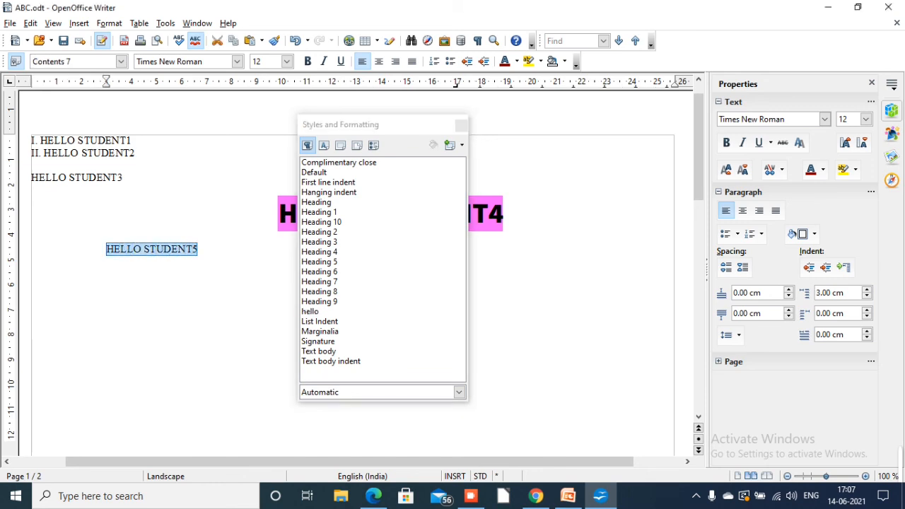
pyautogui.doubleClick(309, 311)
pyautogui.click(31, 285)
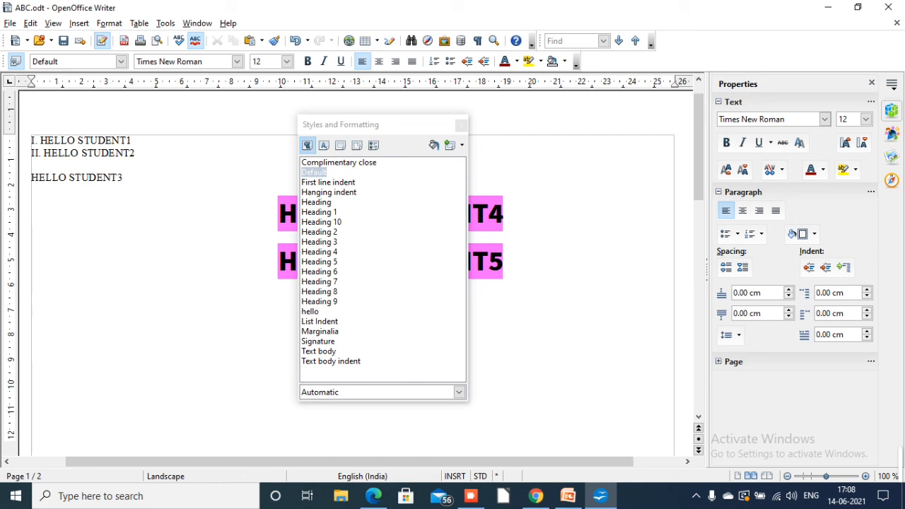
# Try the Update Style command on the hello style in the Styles and Formatting window
pyautogui.click(310, 311)
pyautogui.click(462, 145)
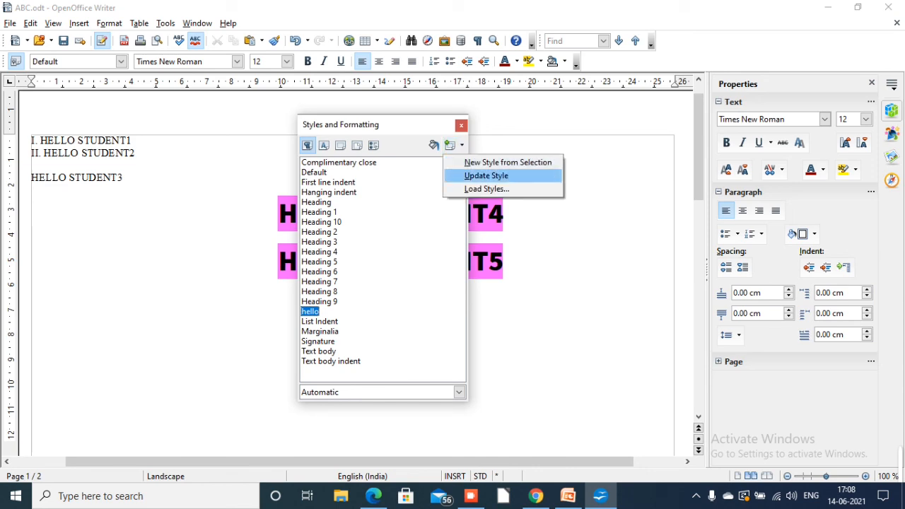
pyautogui.press('Return')
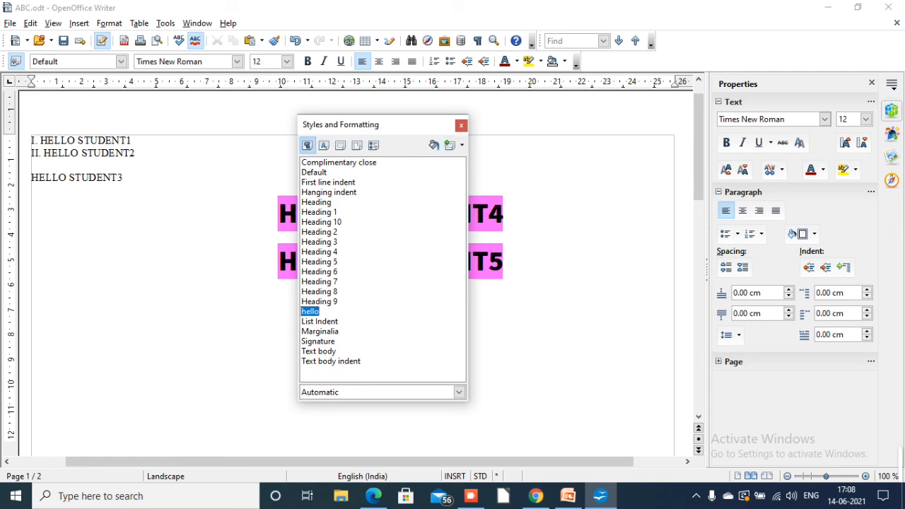
pyautogui.click(455, 145)
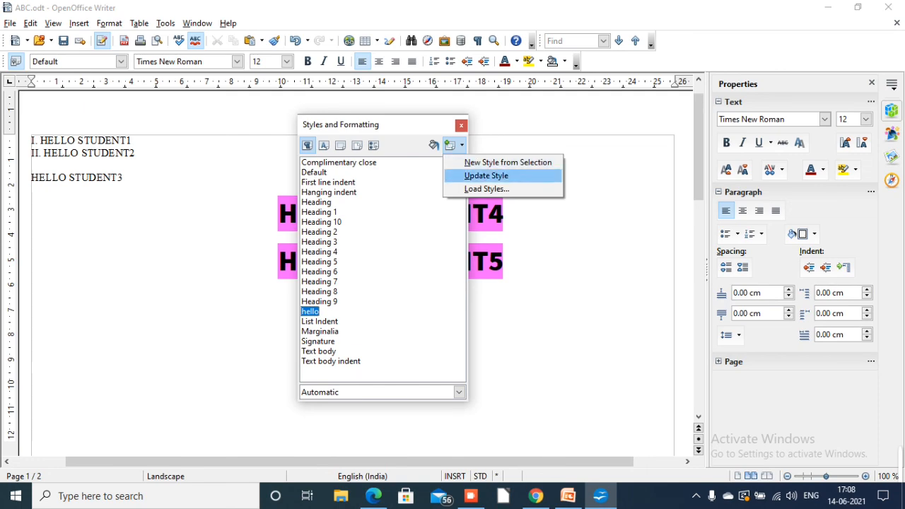
pyautogui.press('Return')
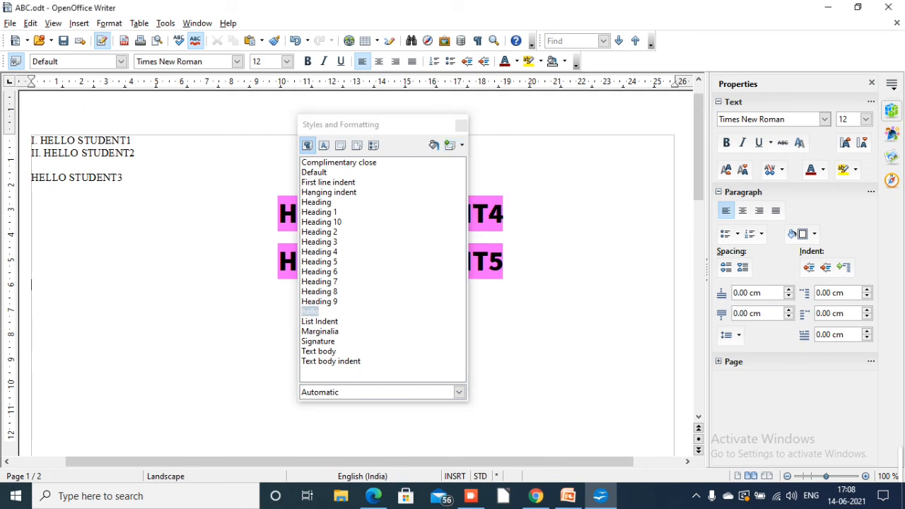
# Switch to the textbook PDF in Edge and read the sections on creating, modifying, updating and loading styles
pyautogui.click(373, 496)
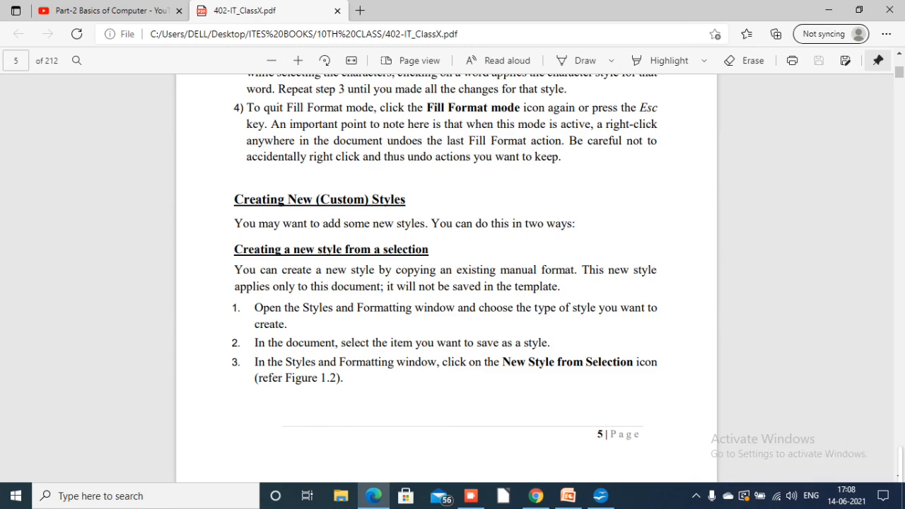
pyautogui.scroll(-5, 446, 283)
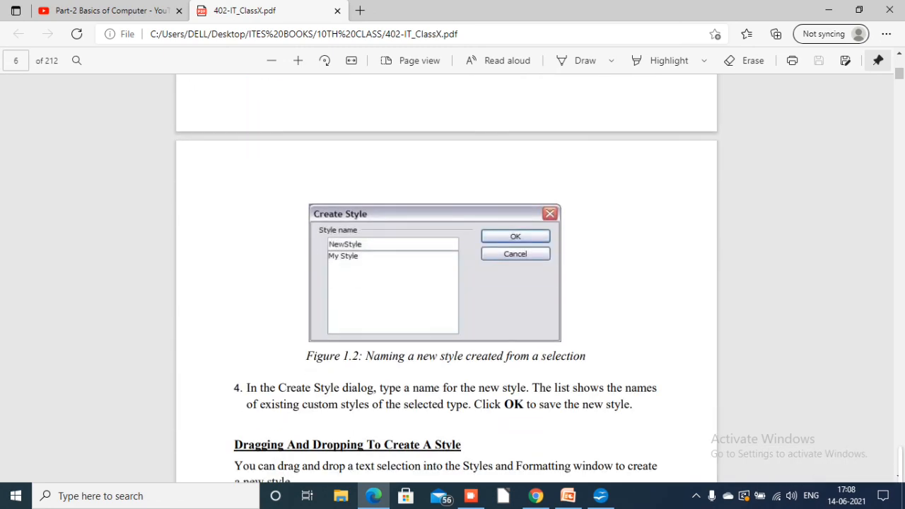
pyautogui.scroll(-5, 447, 283)
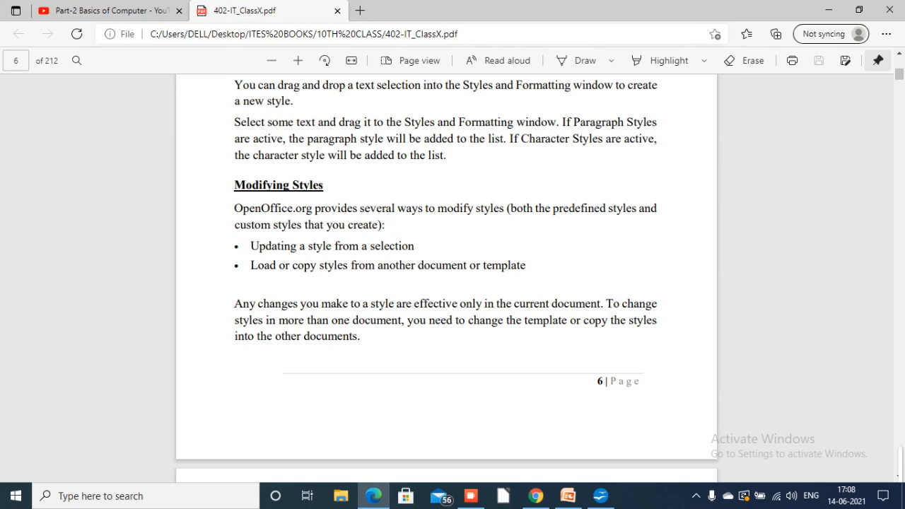
pyautogui.scroll(-5, 446, 282)
pyautogui.scroll(-5, 447, 283)
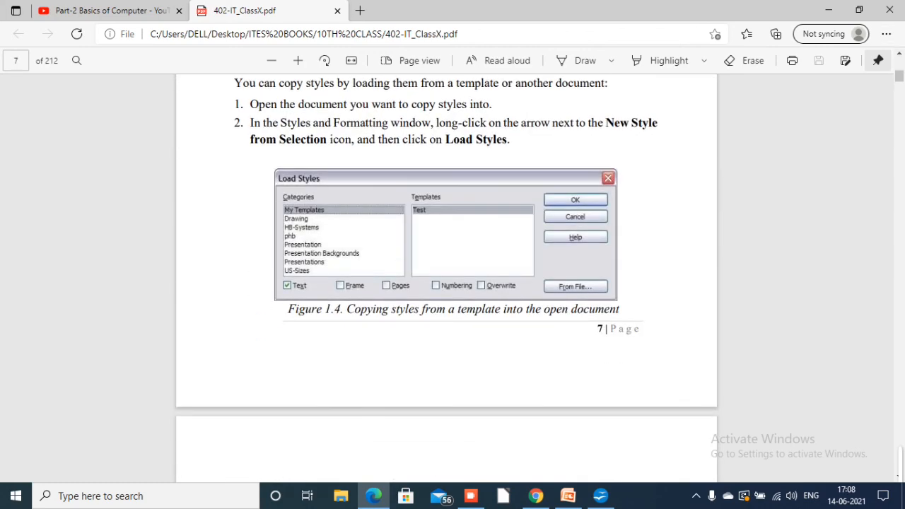
pyautogui.scroll(5, 447, 283)
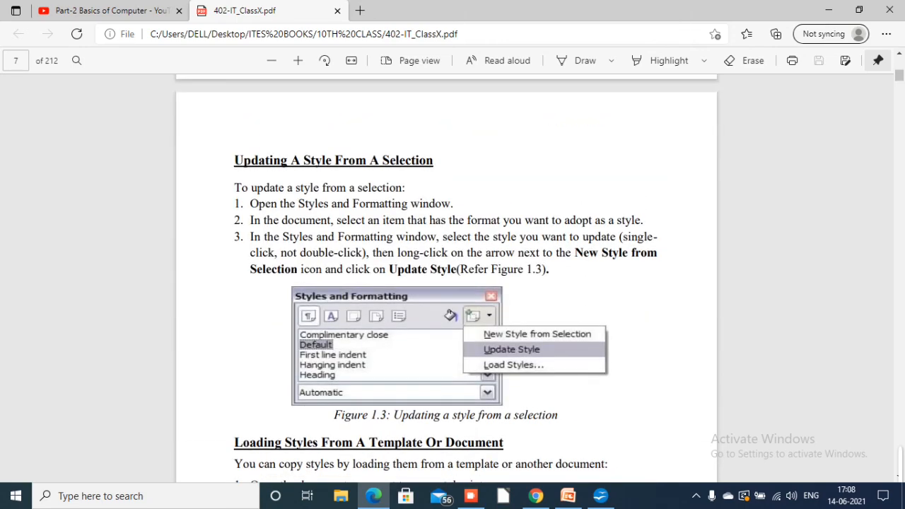